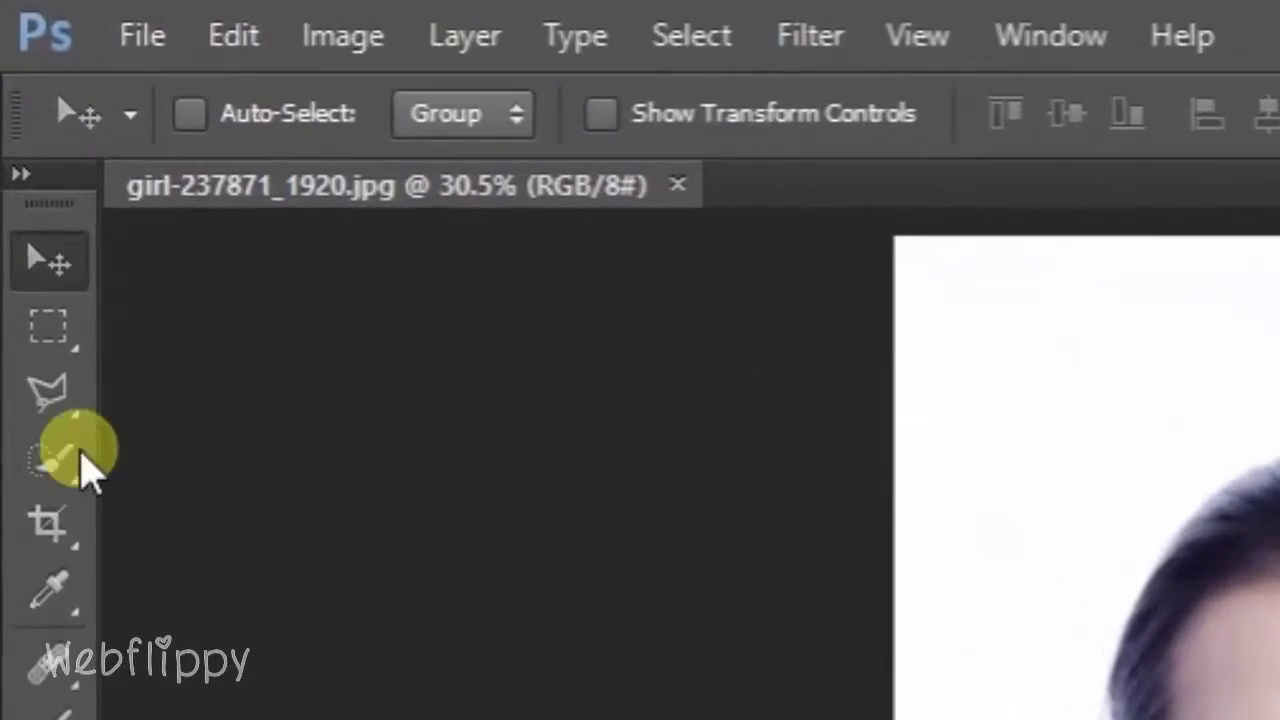
Select the woman's hair and face with the Quick Selection Tool
left_click(20, 188)
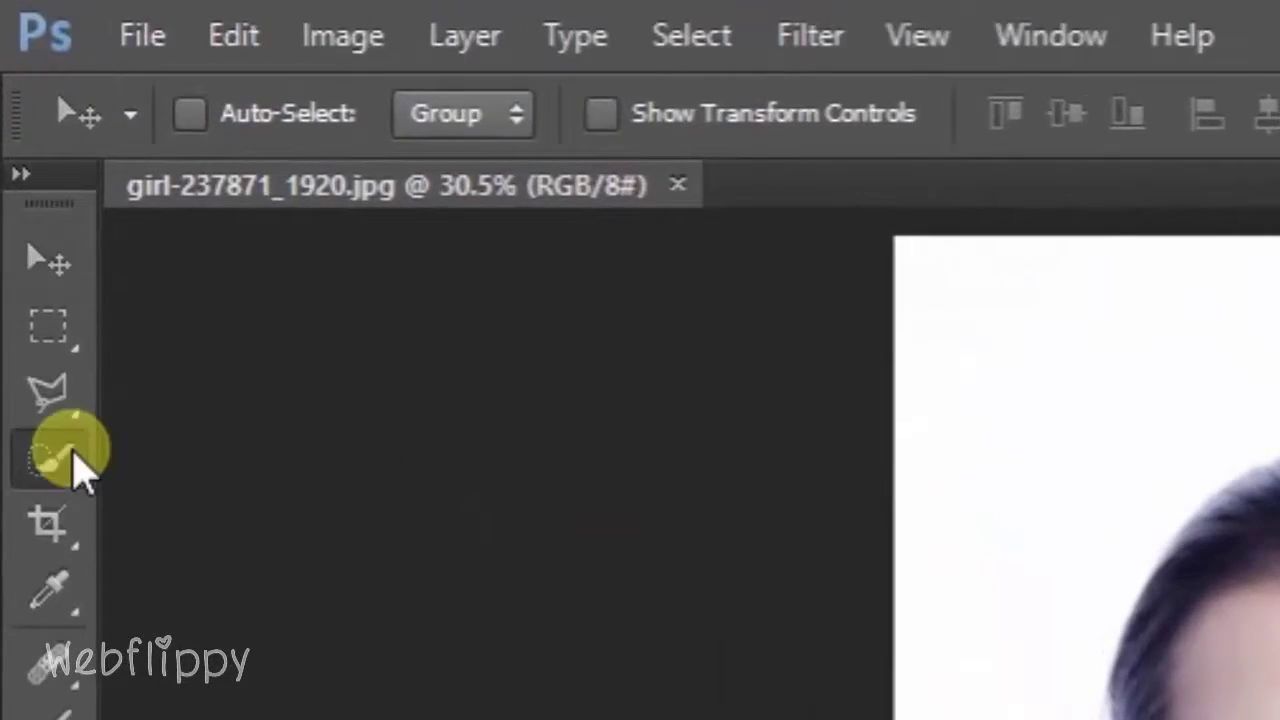
left_click_drag(80, 468, 200, 470)
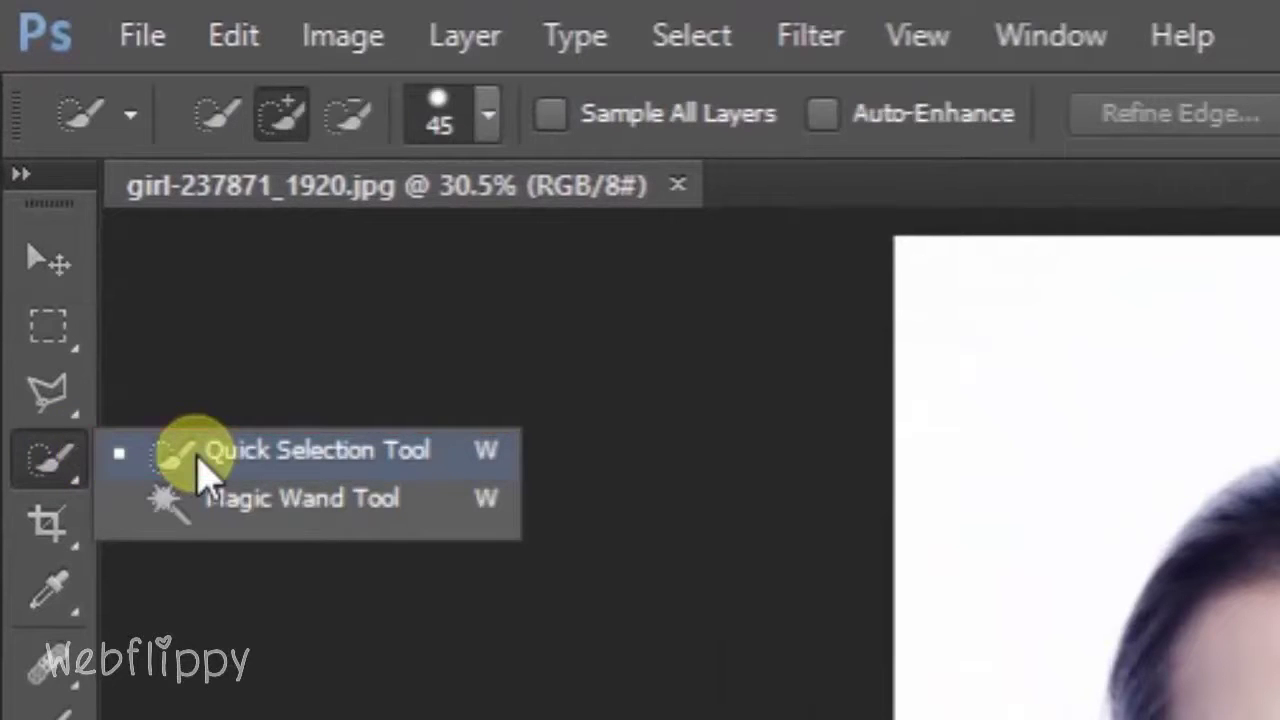
left_click(200, 470)
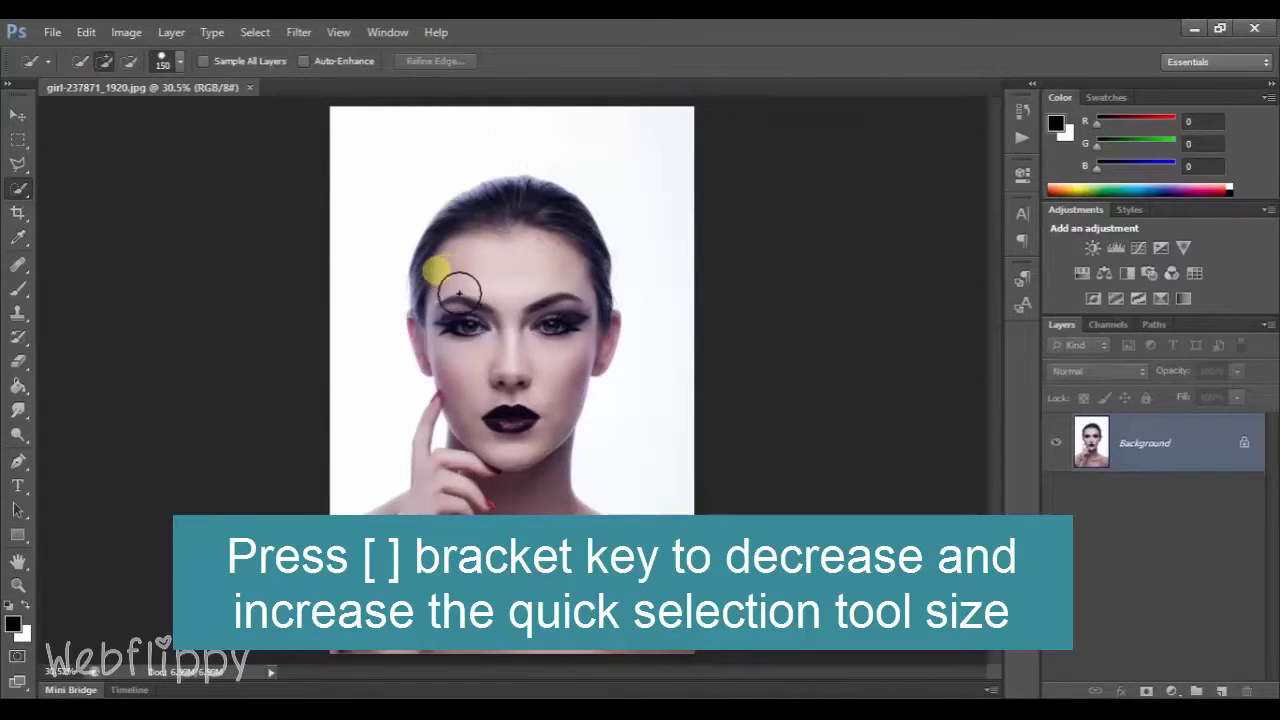
mouse_move(459, 292)
left_mouse_down()
mouse_move(517, 410)
mouse_move(509, 622)
left_mouse_up()
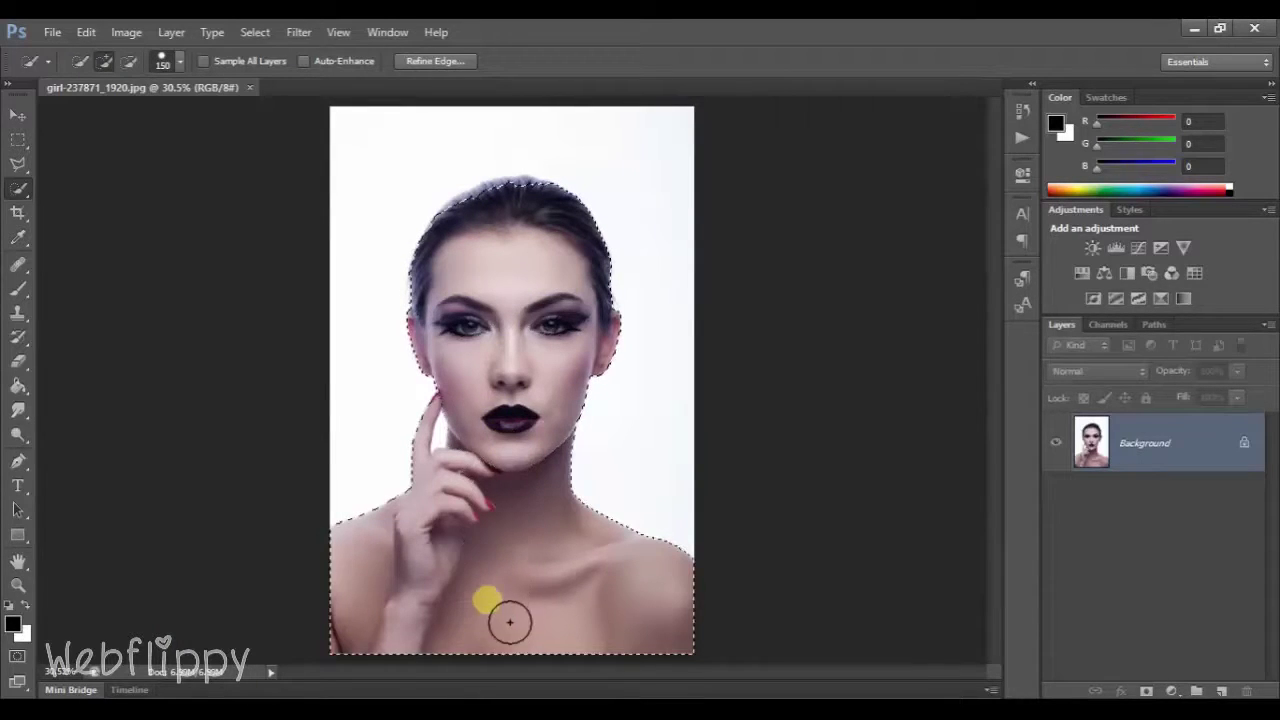
scroll(500, 194, "up", 3)
scroll(537, 223, "up", 2)
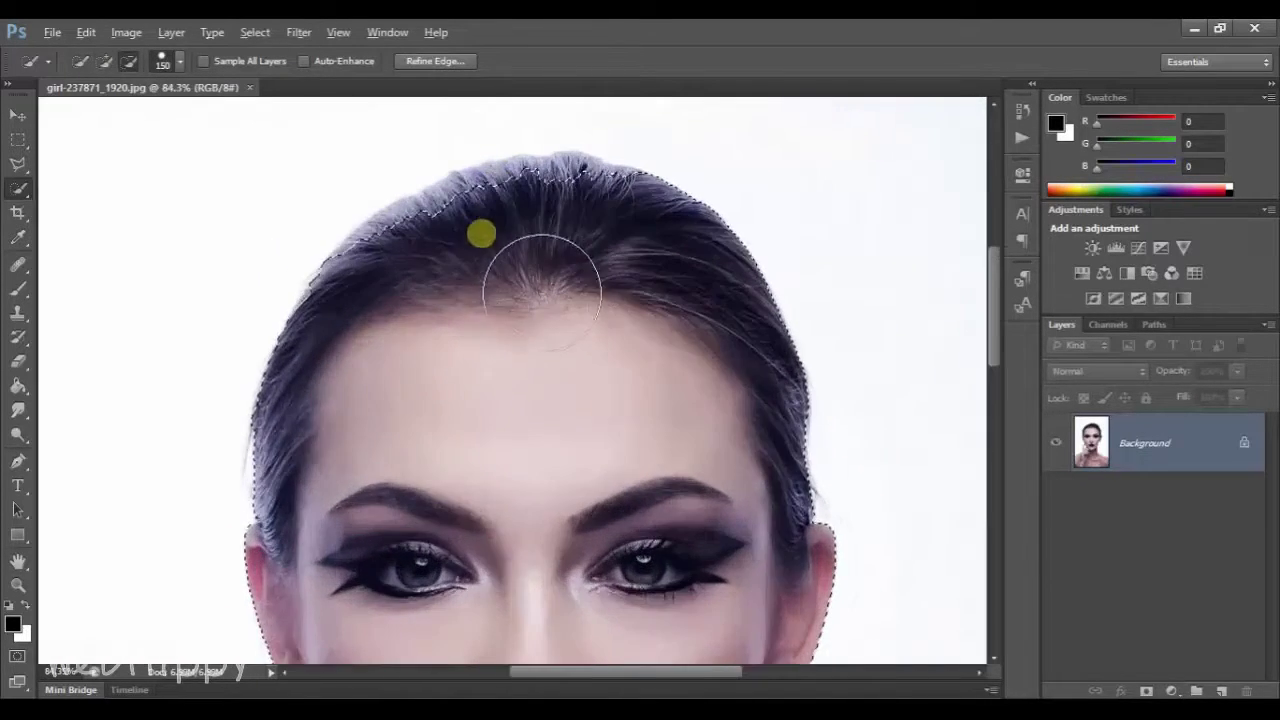
Refine the top hairline, then use a smaller brush to subtract the background gap beside the hand
left_click_drag(541, 293, 590, 275)
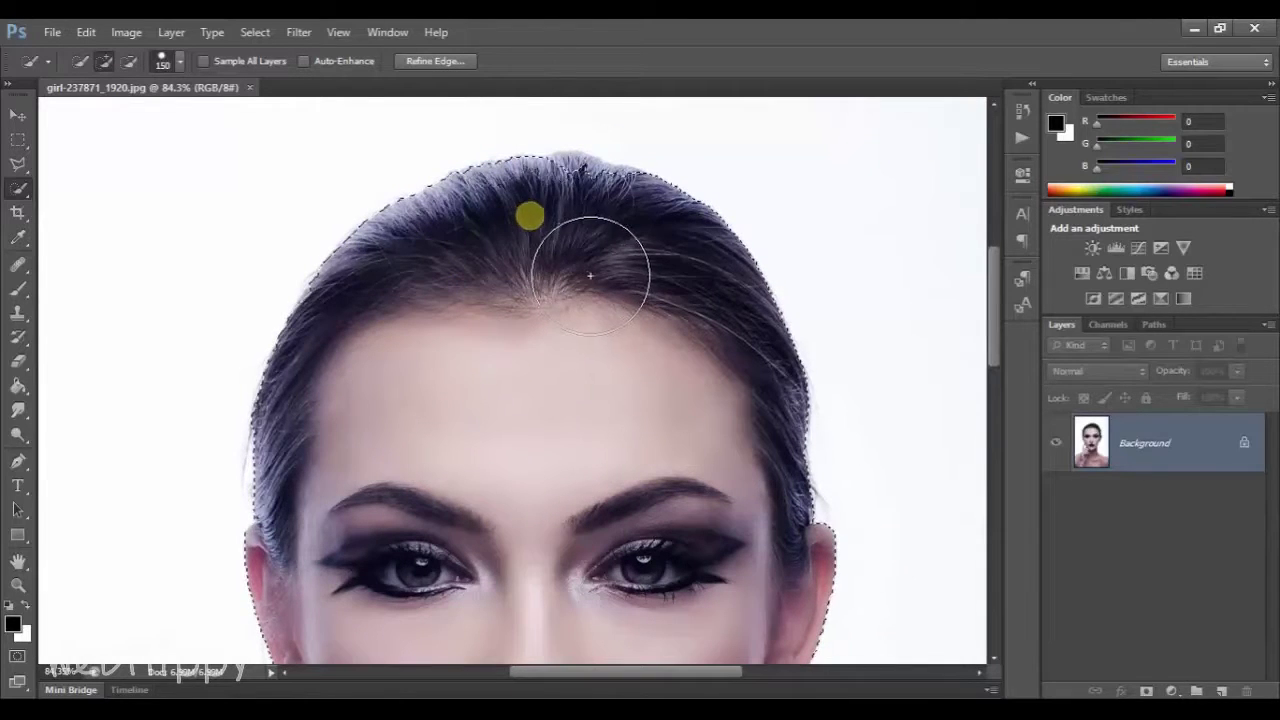
scroll(495, 500, "down", 3)
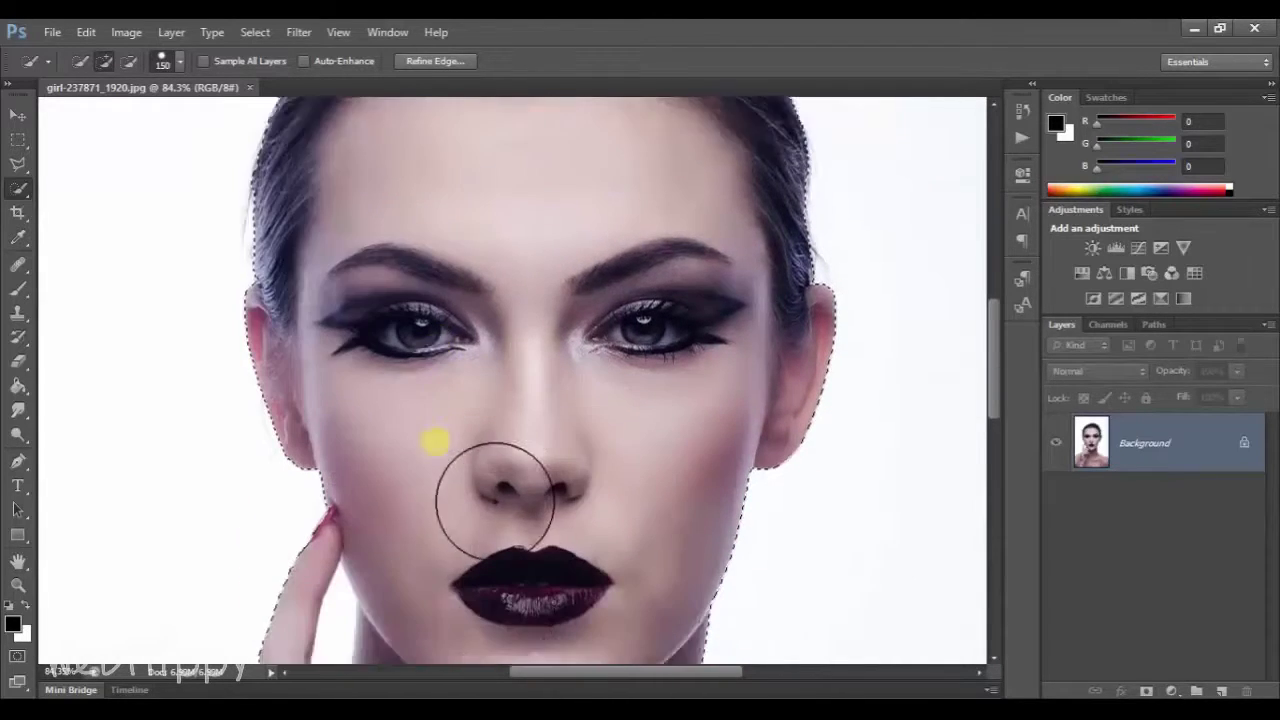
scroll(492, 497, "down", 1)
scroll(450, 470, "down", 2)
key("bracketleft")
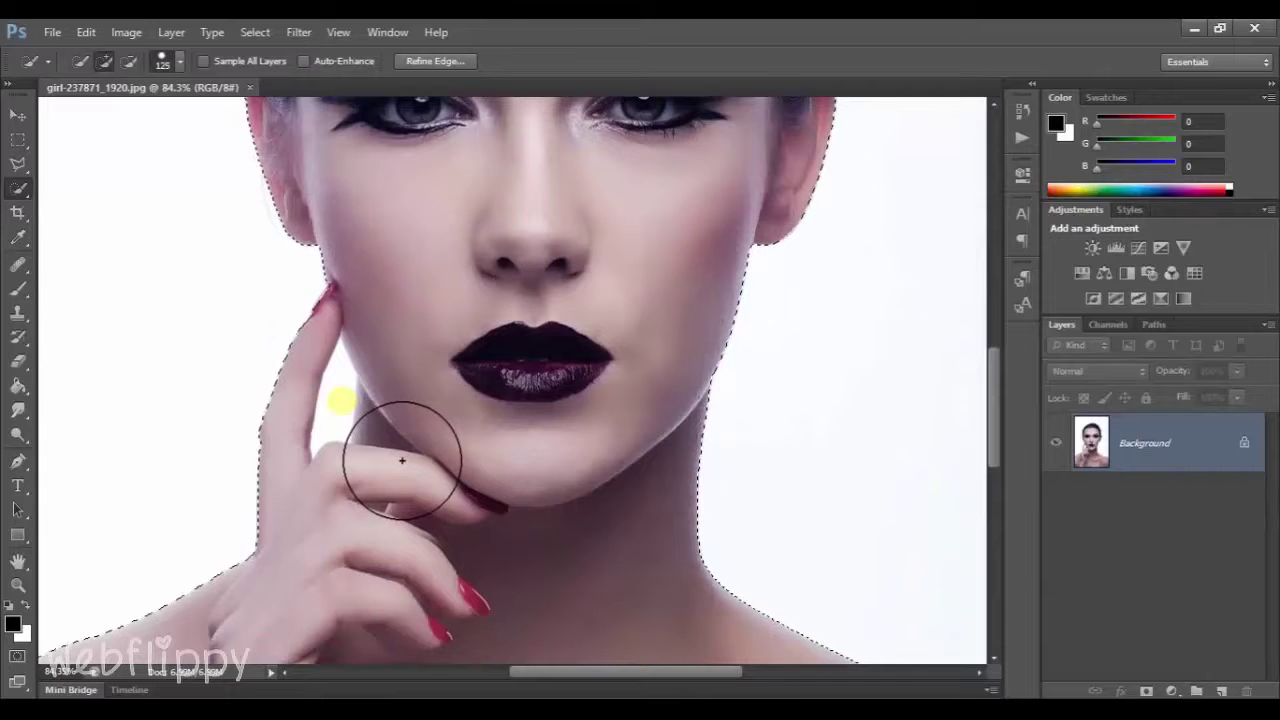
key("bracketleft")
key("bracketleft")
key("bracketleft")
key("bracketleft")
key("bracketleft")
key("bracketleft")
key("alt")
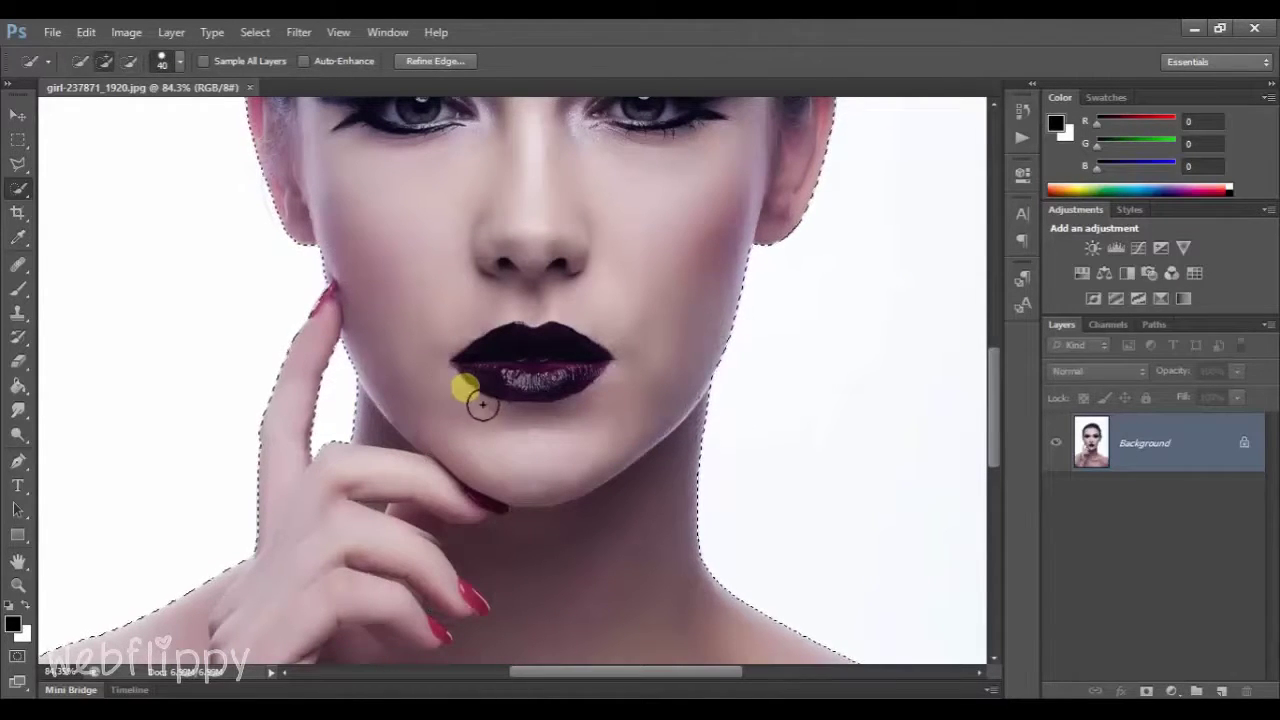
scroll(557, 390, "down", 2)
scroll(555, 388, "down", 4)
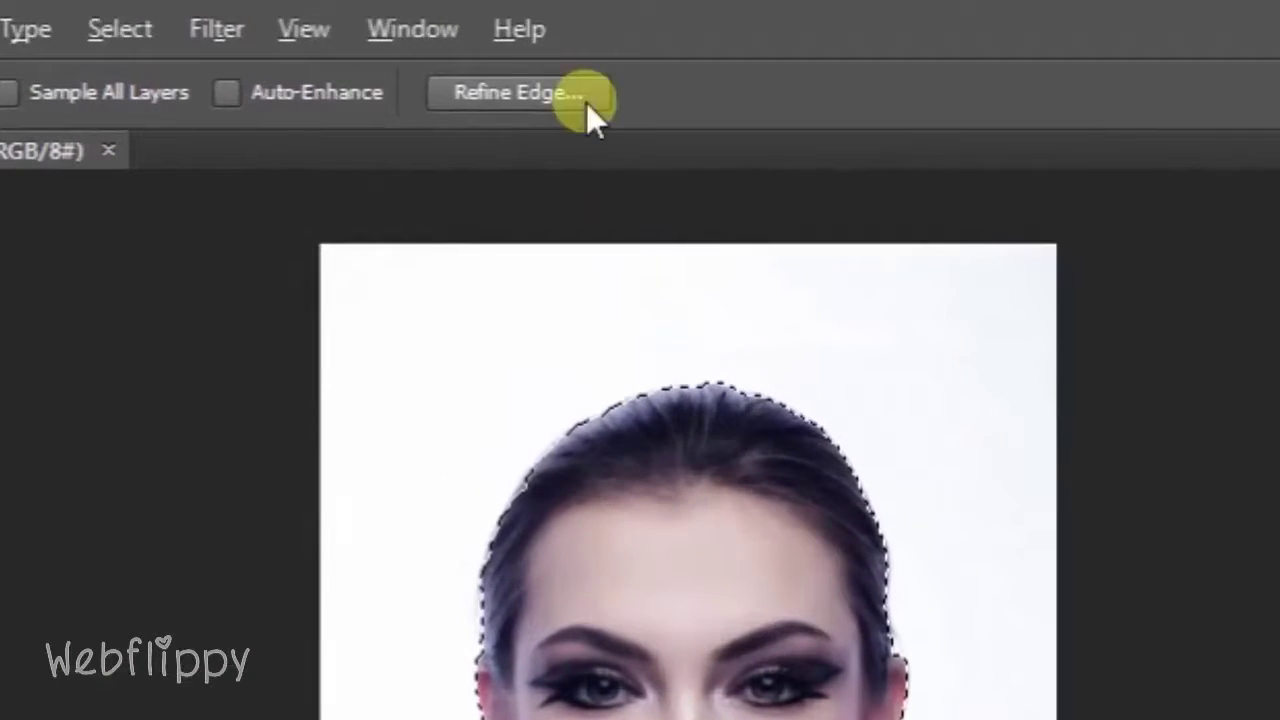
Refine the selection edge along the hair with Smart Radius 2.3 px and Smooth 16
left_click(588, 100)
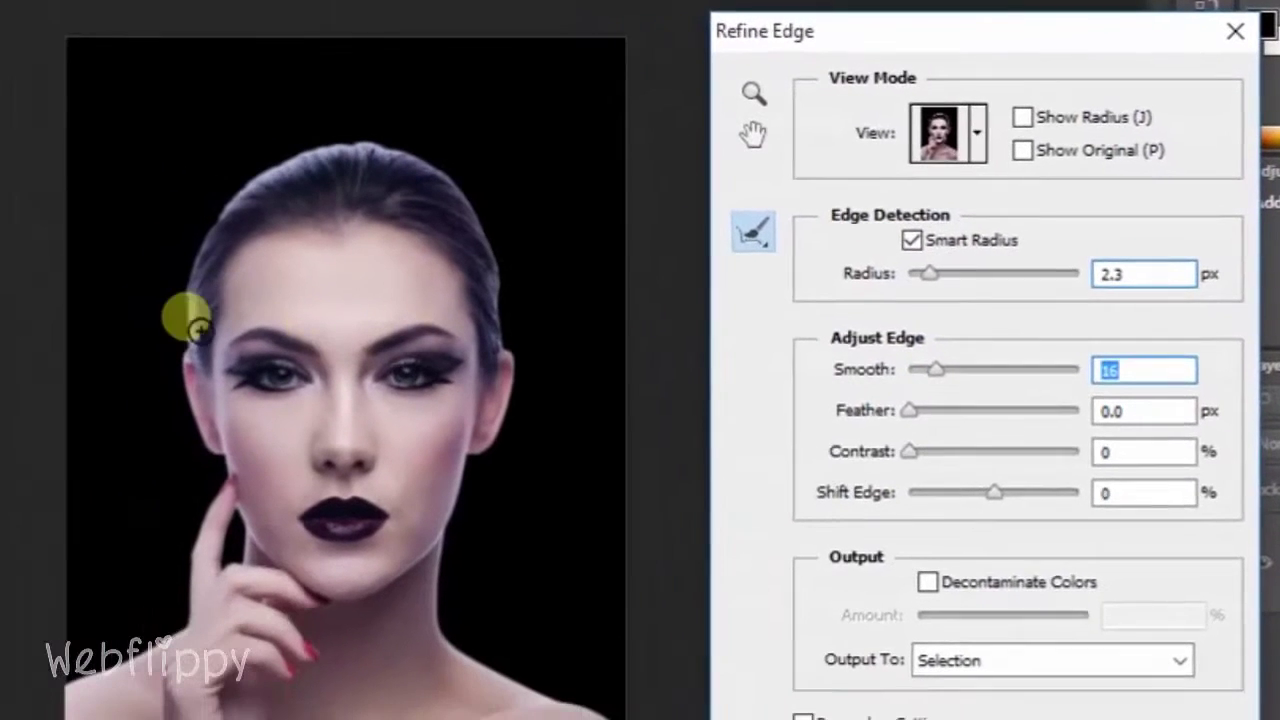
mouse_move(191, 337)
left_mouse_down()
mouse_move(289, 168)
mouse_move(470, 184)
left_mouse_up()
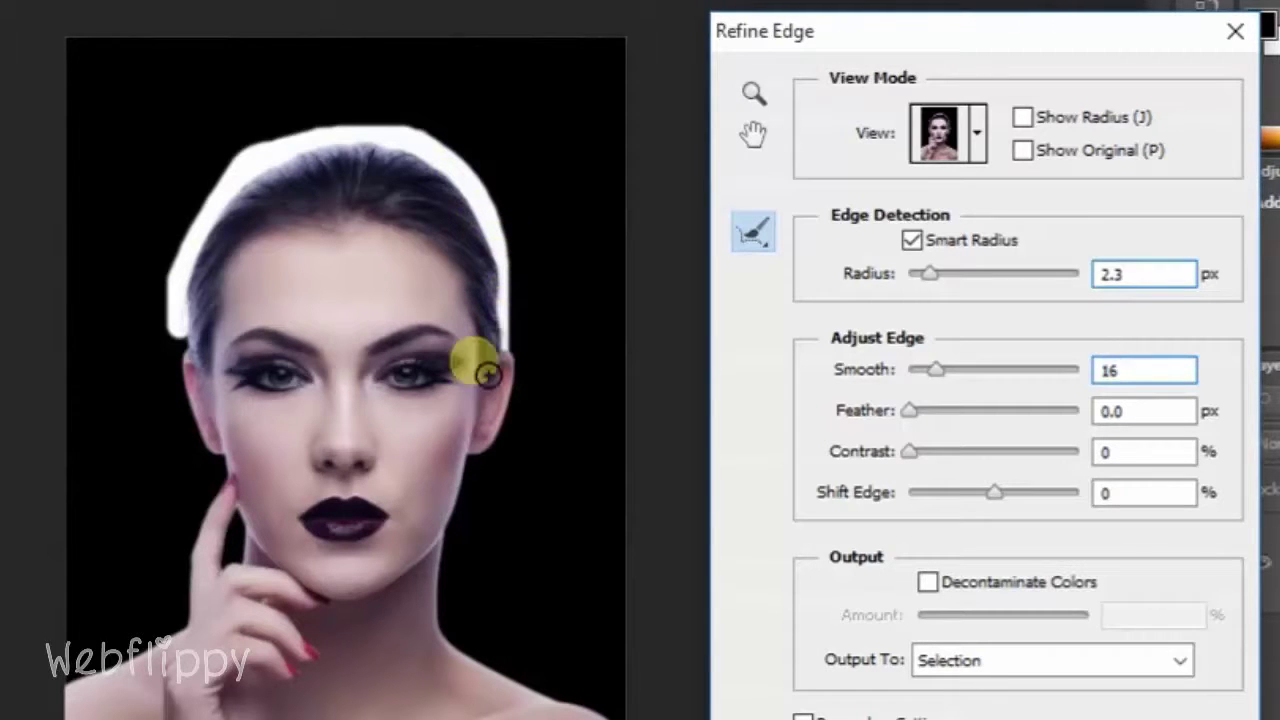
left_click_drag(470, 184, 470, 395)
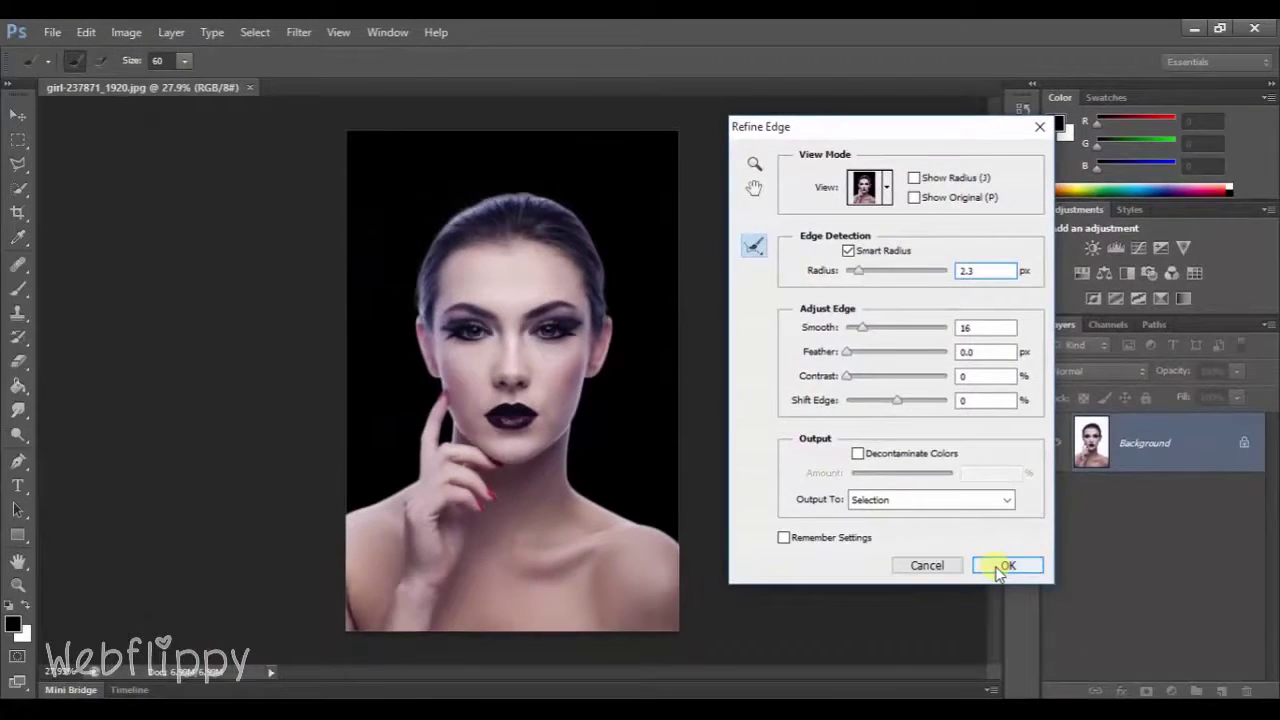
left_click(1000, 566)
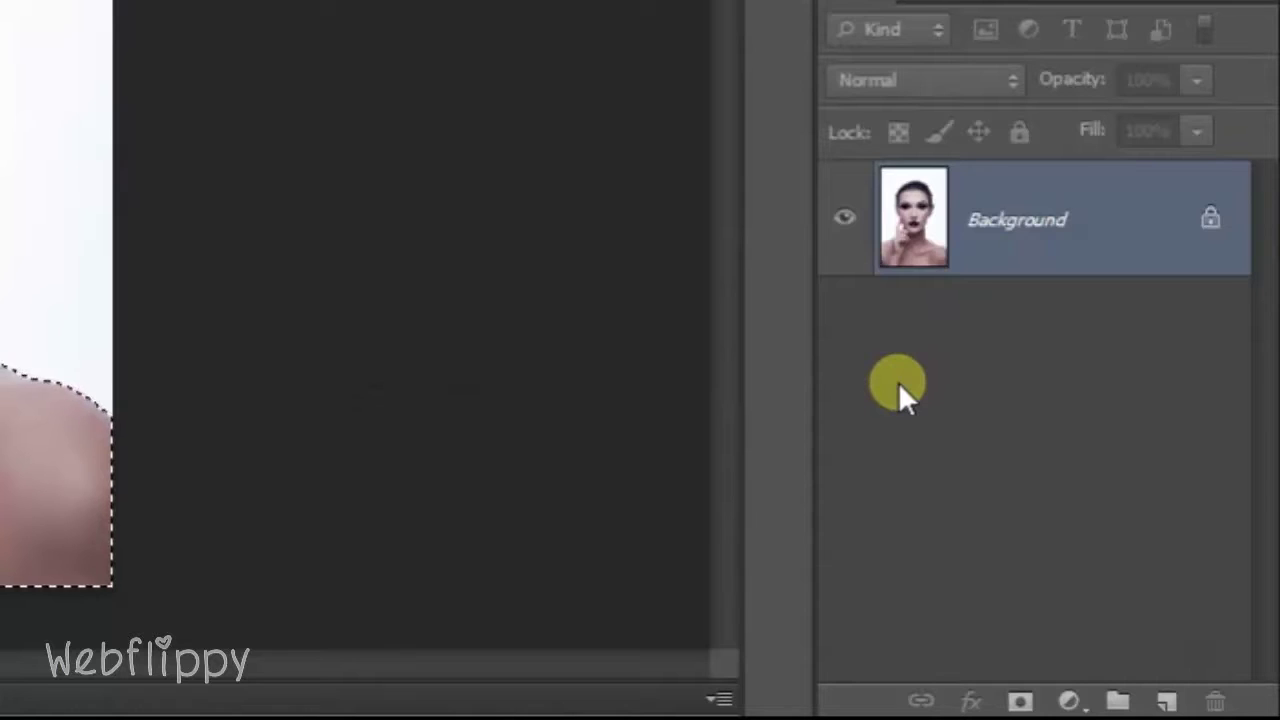
Copy the selected woman to Layer 1 and add a new Layer 2 beneath it
key("ctrl+j")
left_click_drag(898, 381, 1178, 705)
left_click(1168, 703)
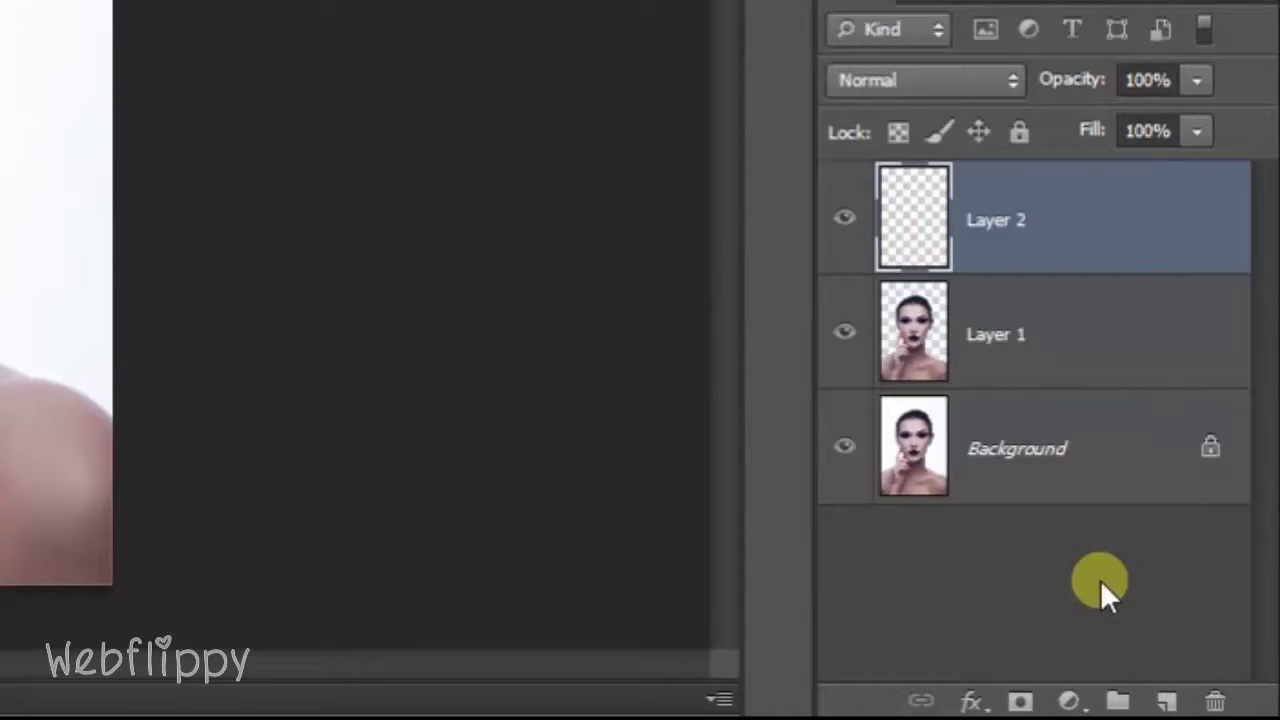
mouse_move(1100, 579)
left_mouse_down()
mouse_move(1060, 245)
mouse_move(1063, 370)
left_mouse_up()
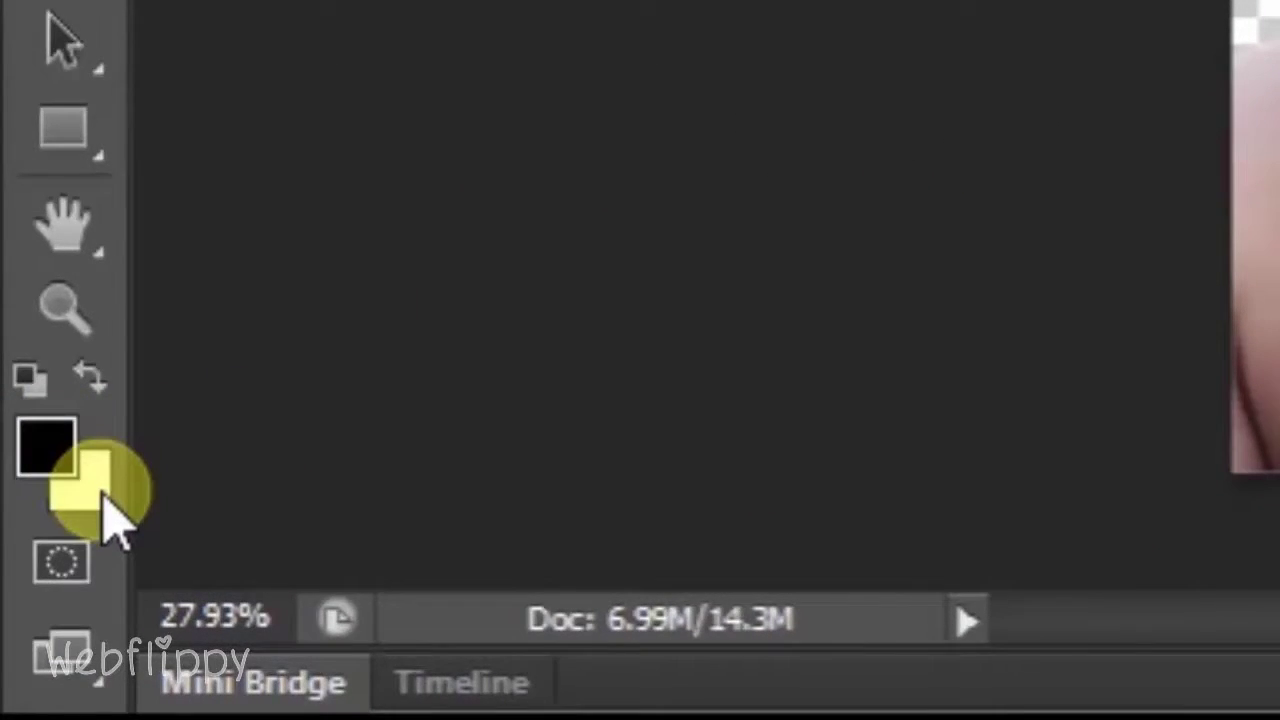
Hide the Background, fill Layer 2 with black, and reselect Layer 1
left_click_drag(113, 520, 1005, 455)
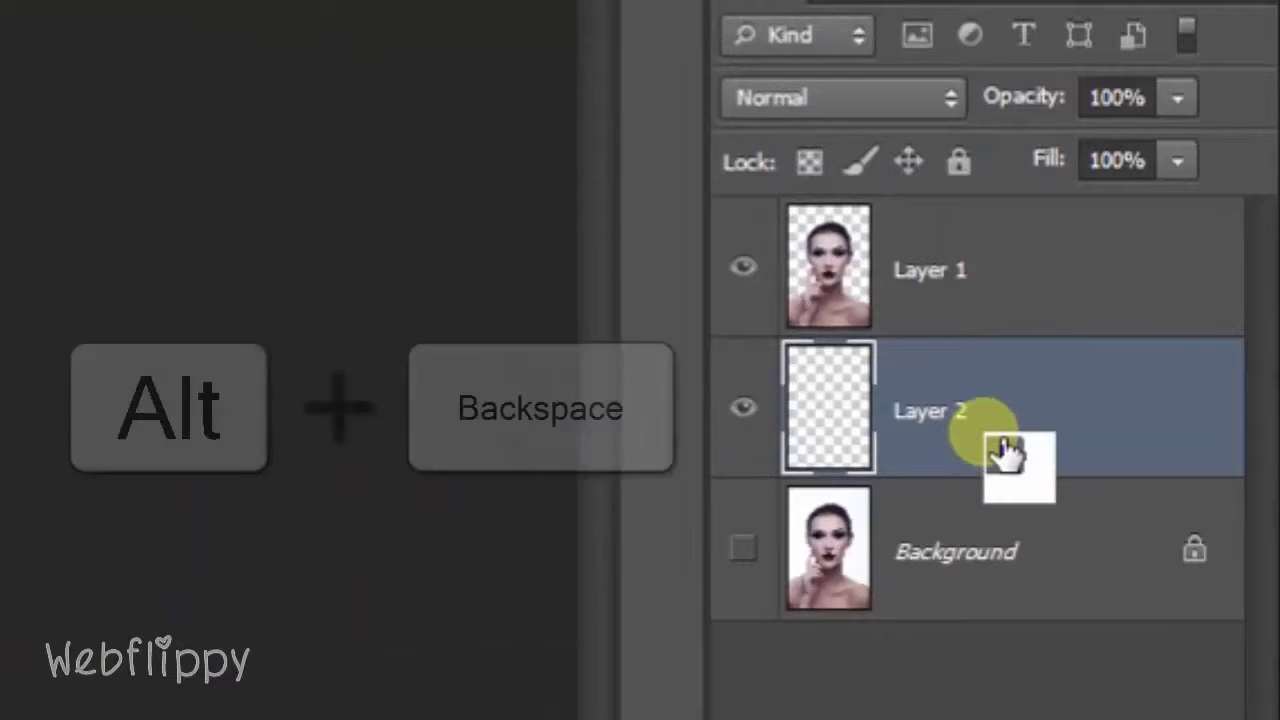
key("alt+BackSpace")
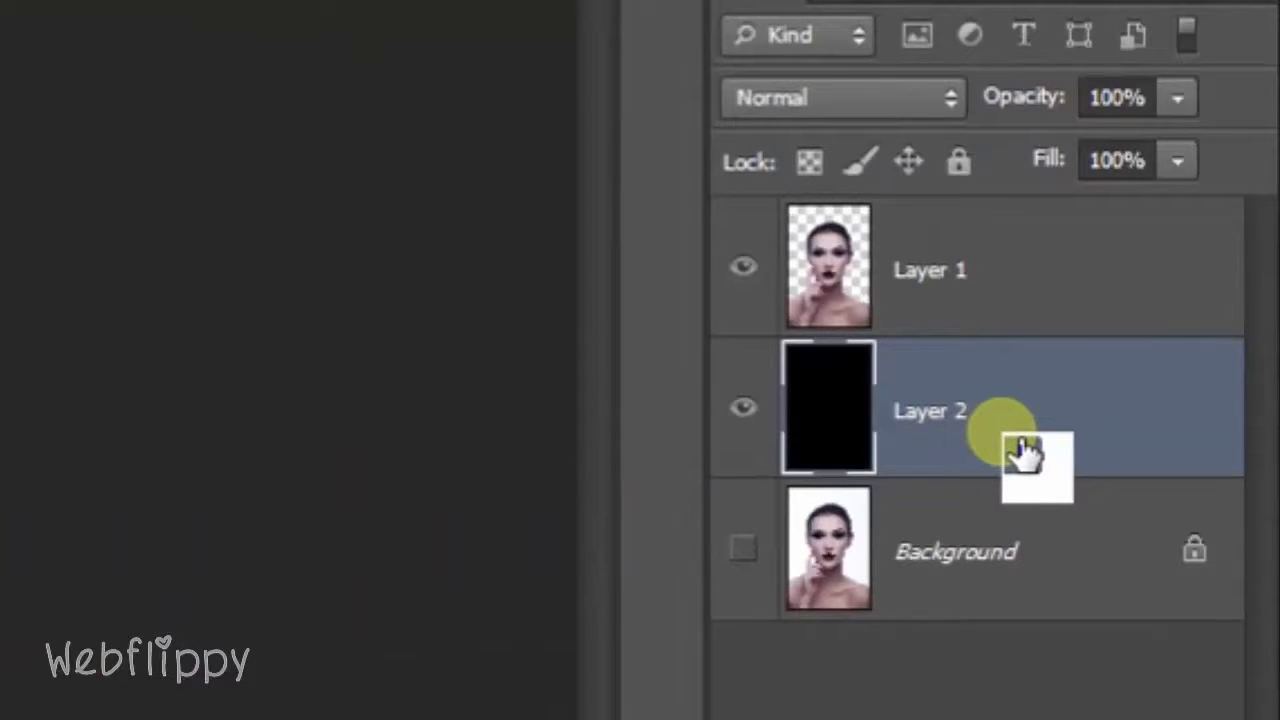
left_click(1040, 295)
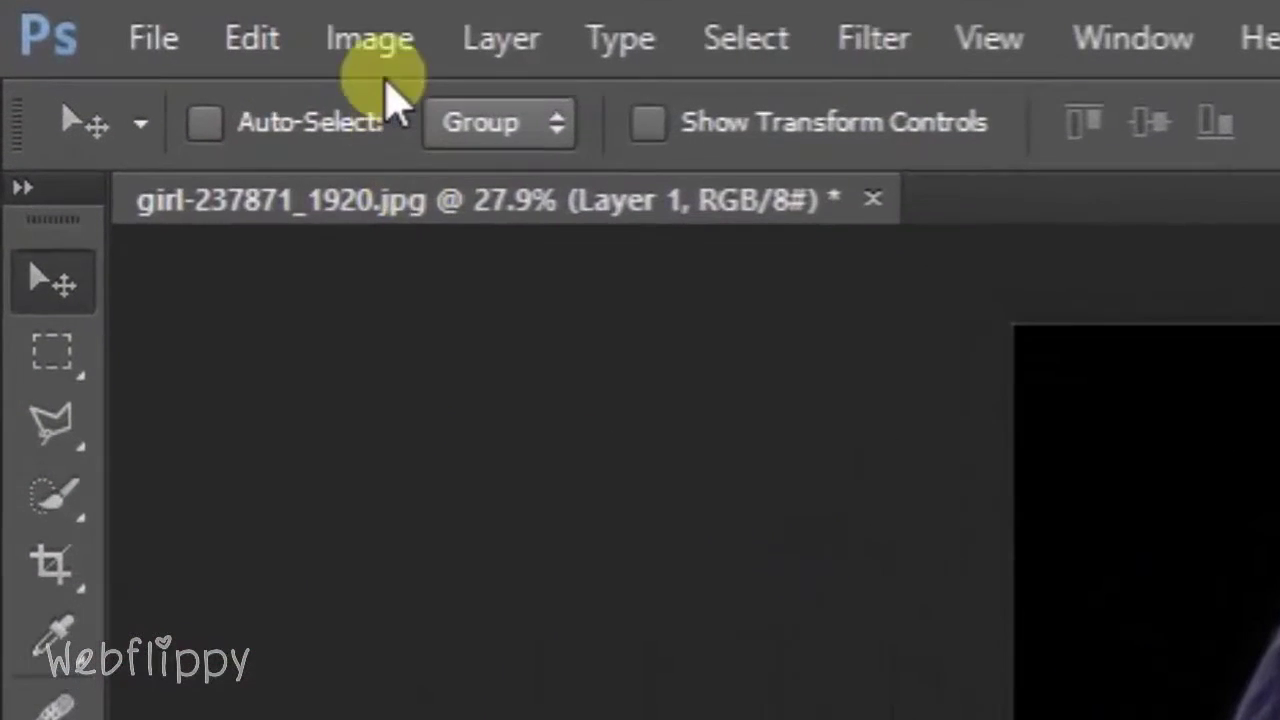
Desaturate the Layer 1 portrait to grayscale with Image > Adjustments > Desaturate
left_click(128, 34)
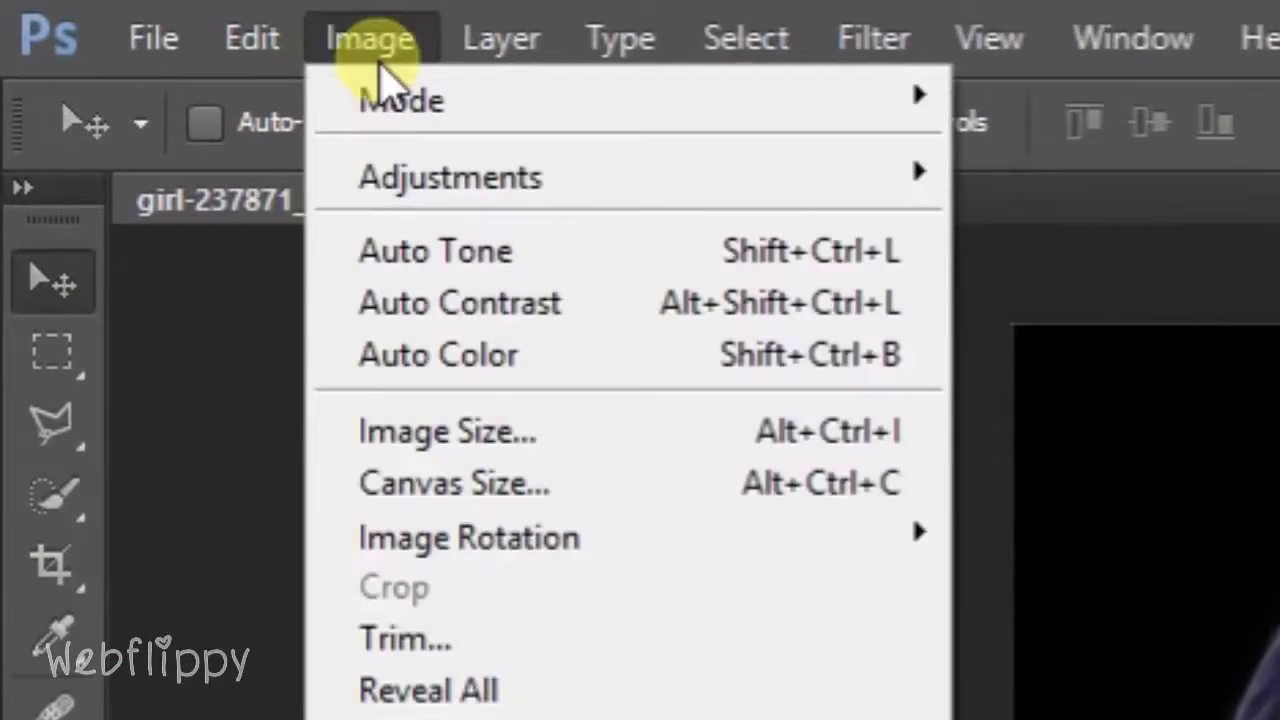
mouse_move(165, 126)
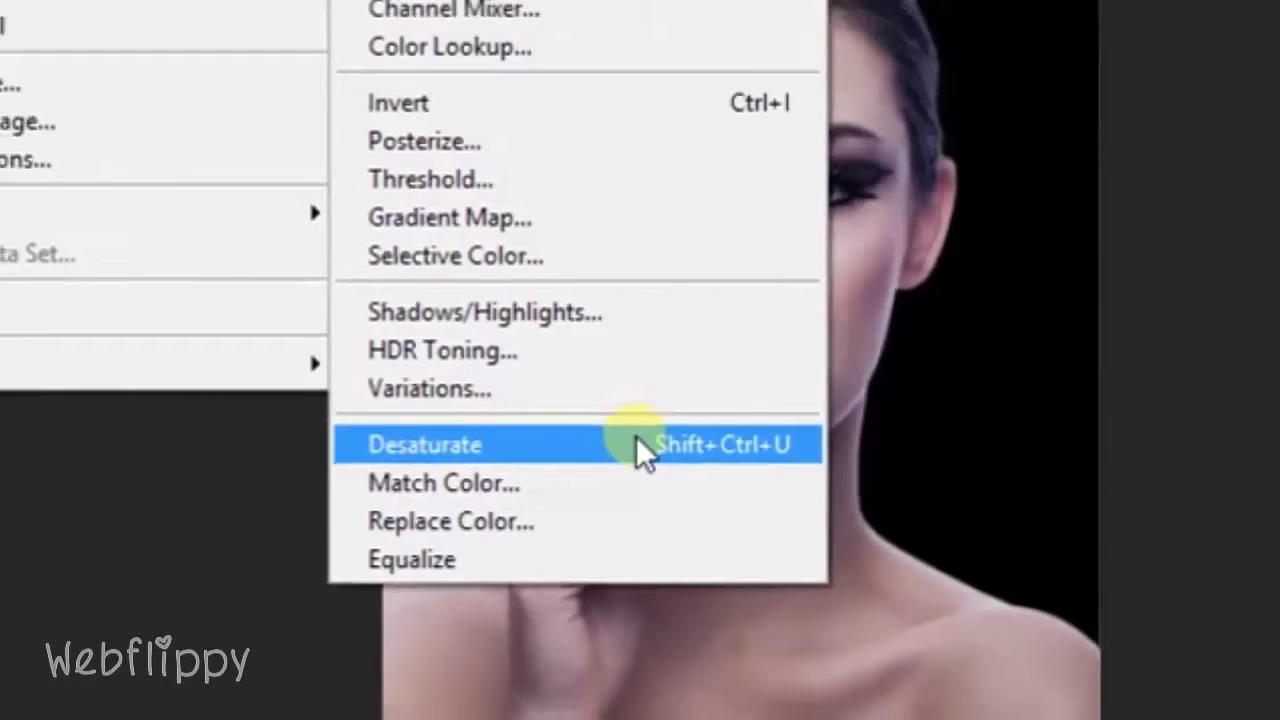
left_click(760, 445)
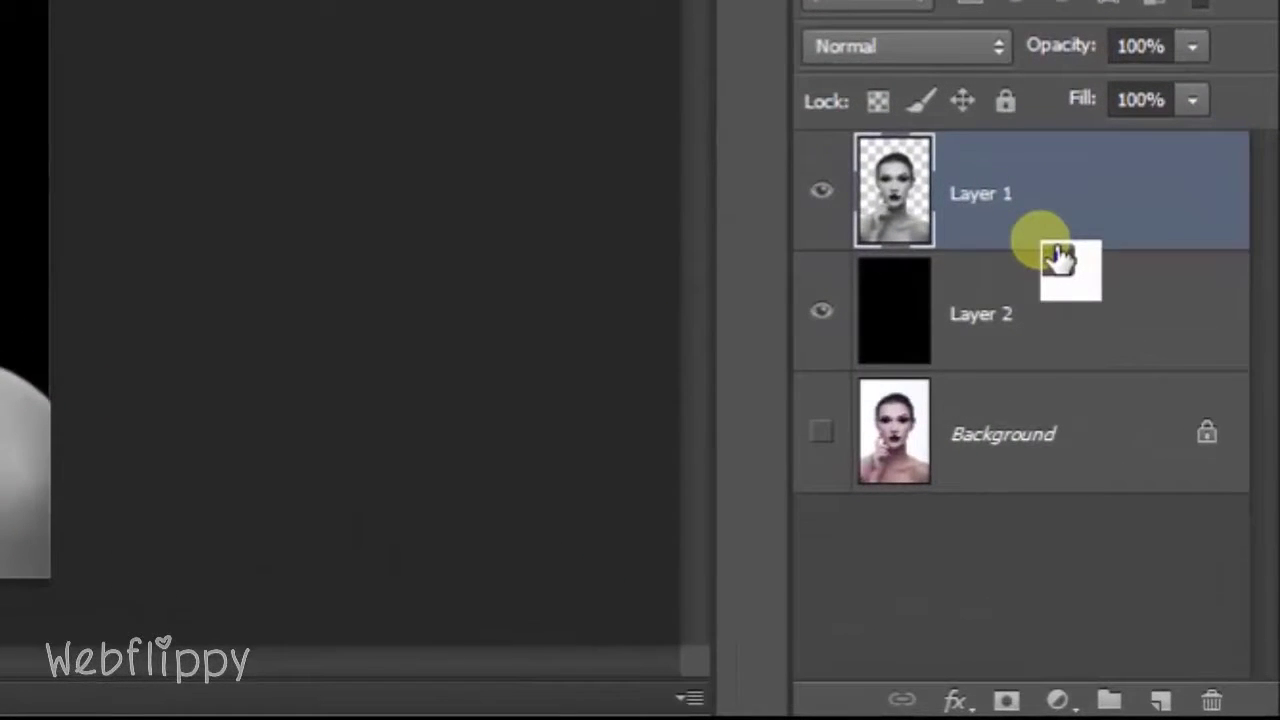
left_click_drag(1058, 255, 1052, 588)
Add a Color Balance adjustment layer with midtones set to 20, -10 and -80
left_click(1058, 700)
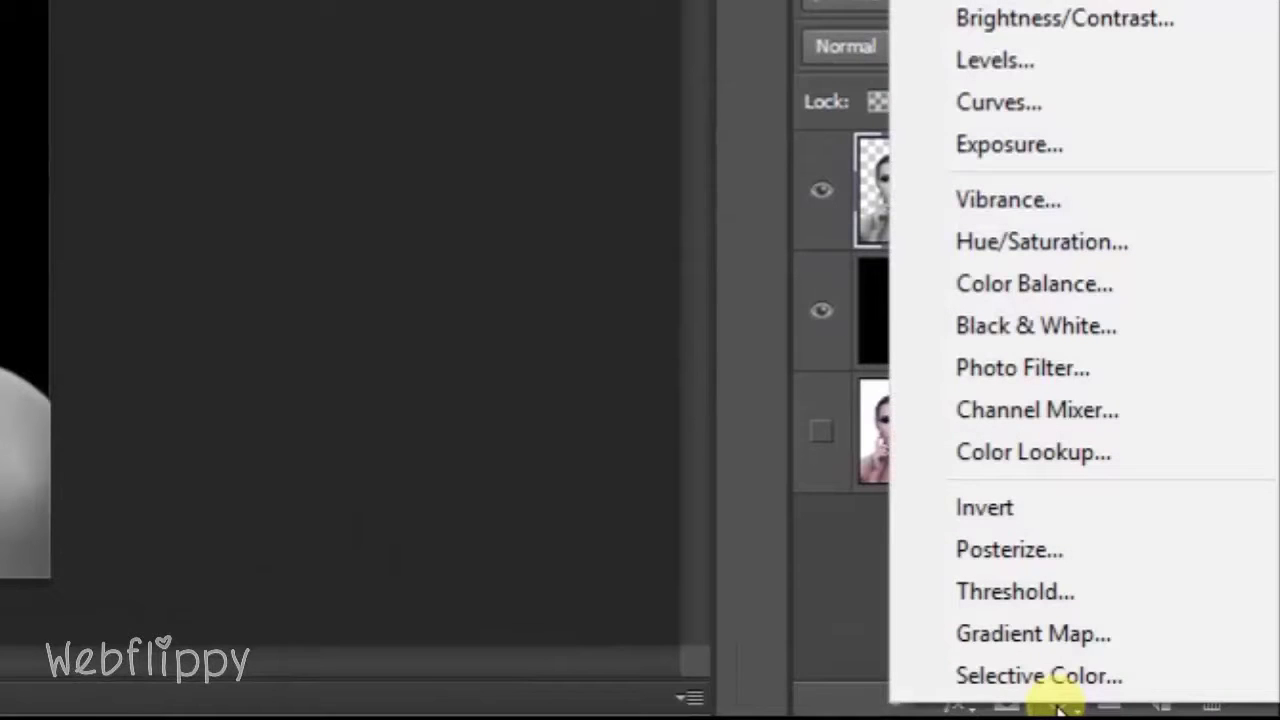
left_click(1130, 298)
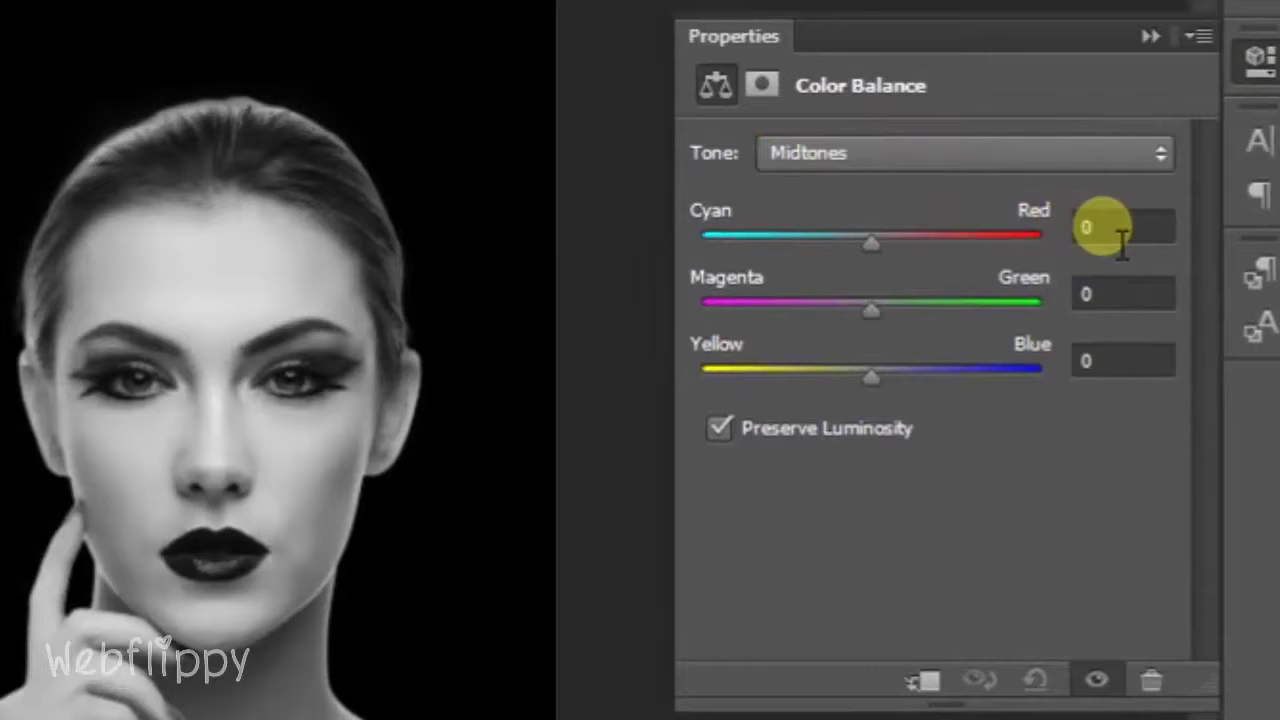
left_click(1095, 227)
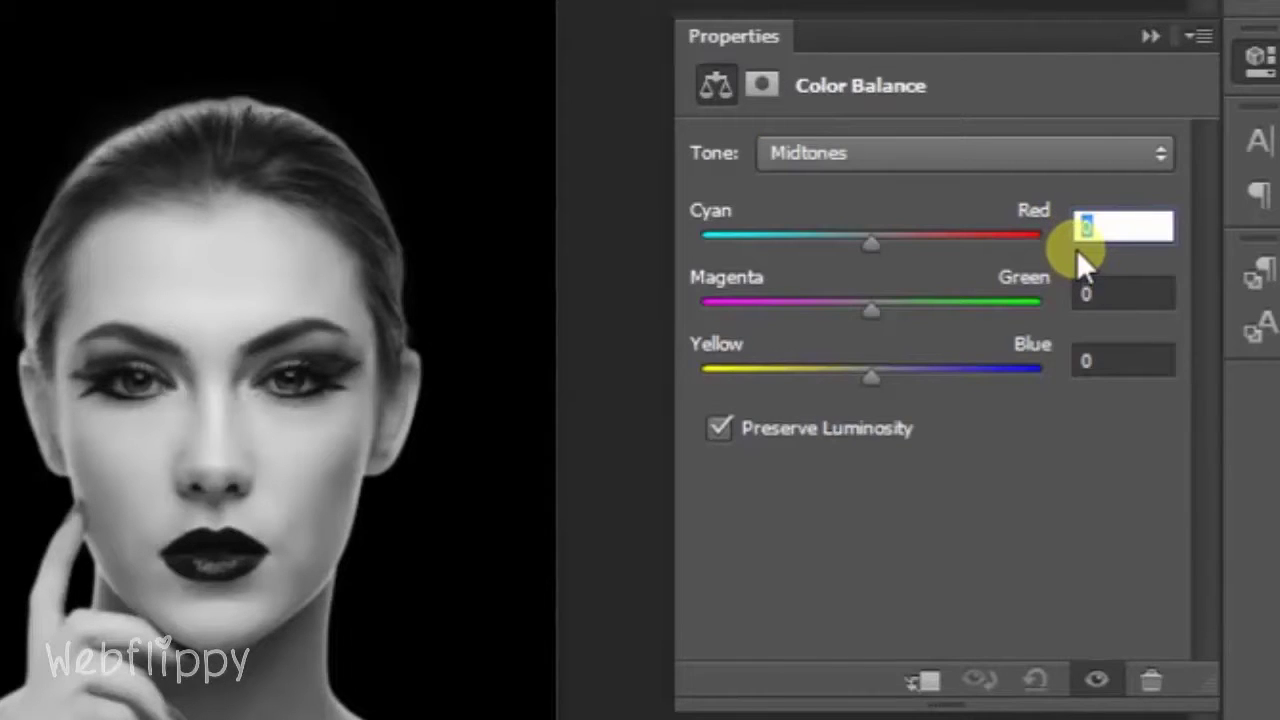
type("20")
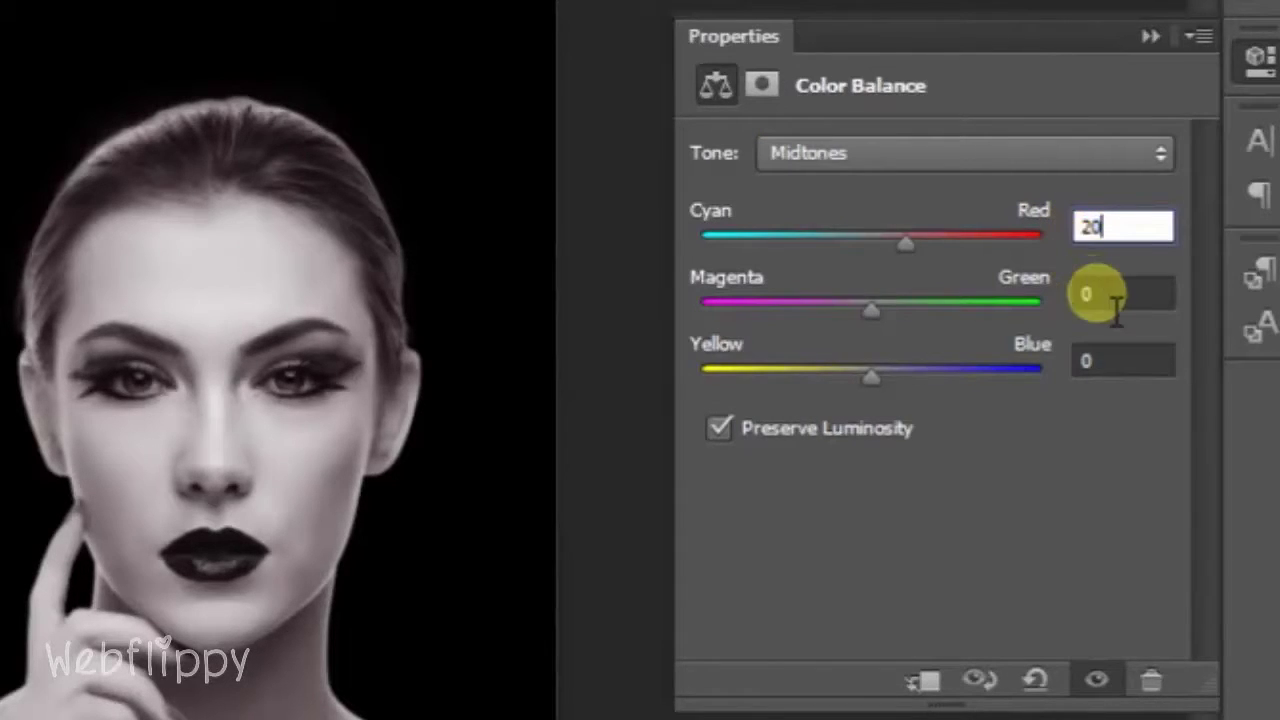
left_click(1086, 292)
type("-")
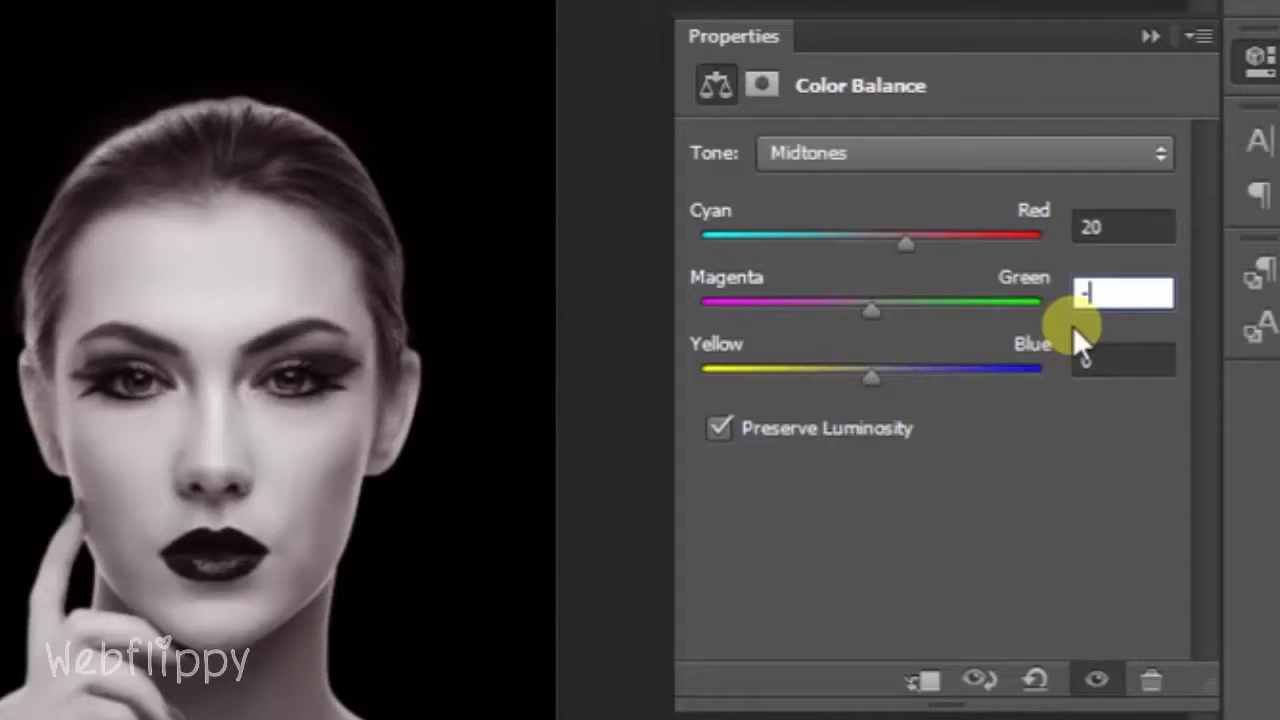
type("10")
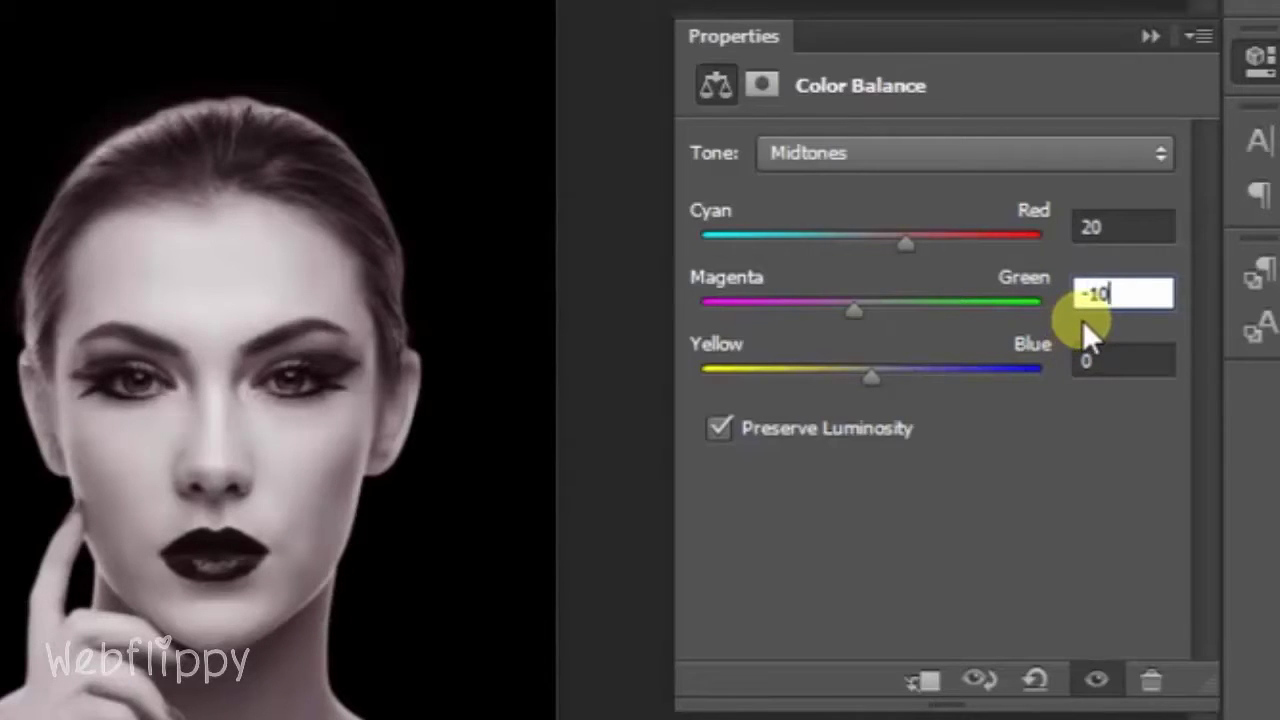
left_click(1088, 360)
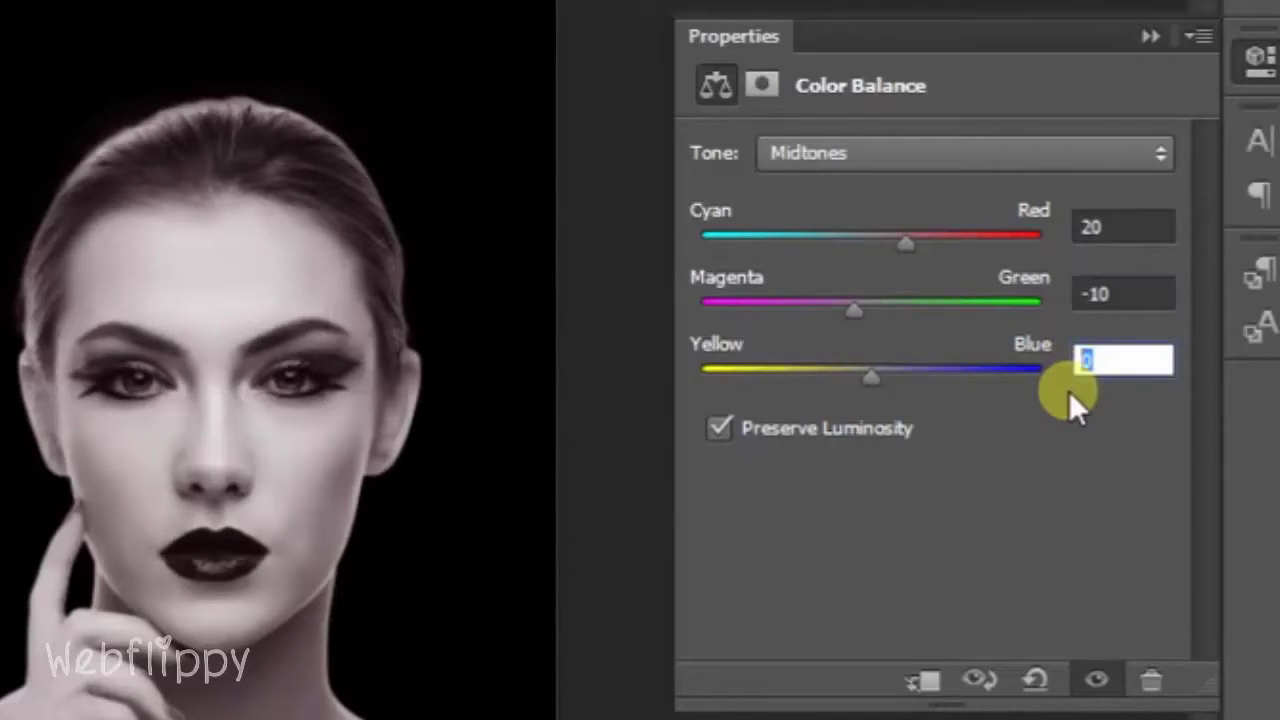
type("-80")
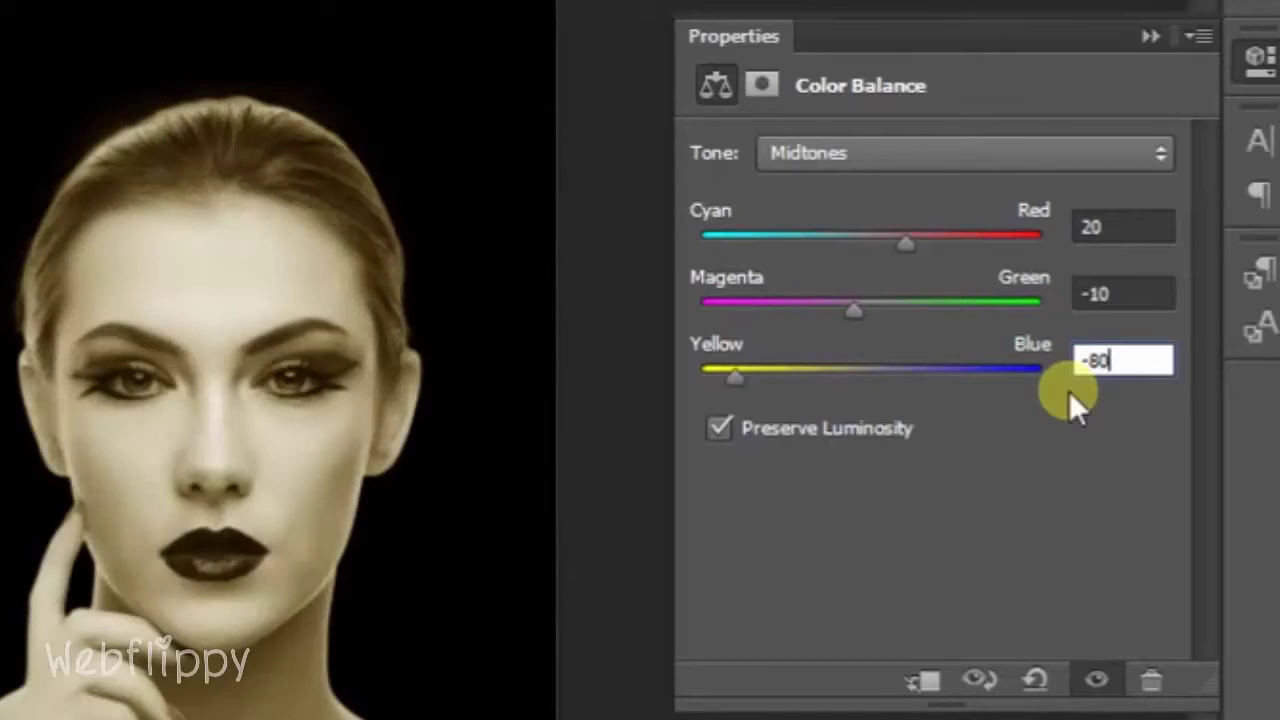
Set the Color Balance shadows to 10 cyan-red, -10 magenta-green and -40 yellow-blue
left_click(965, 153)
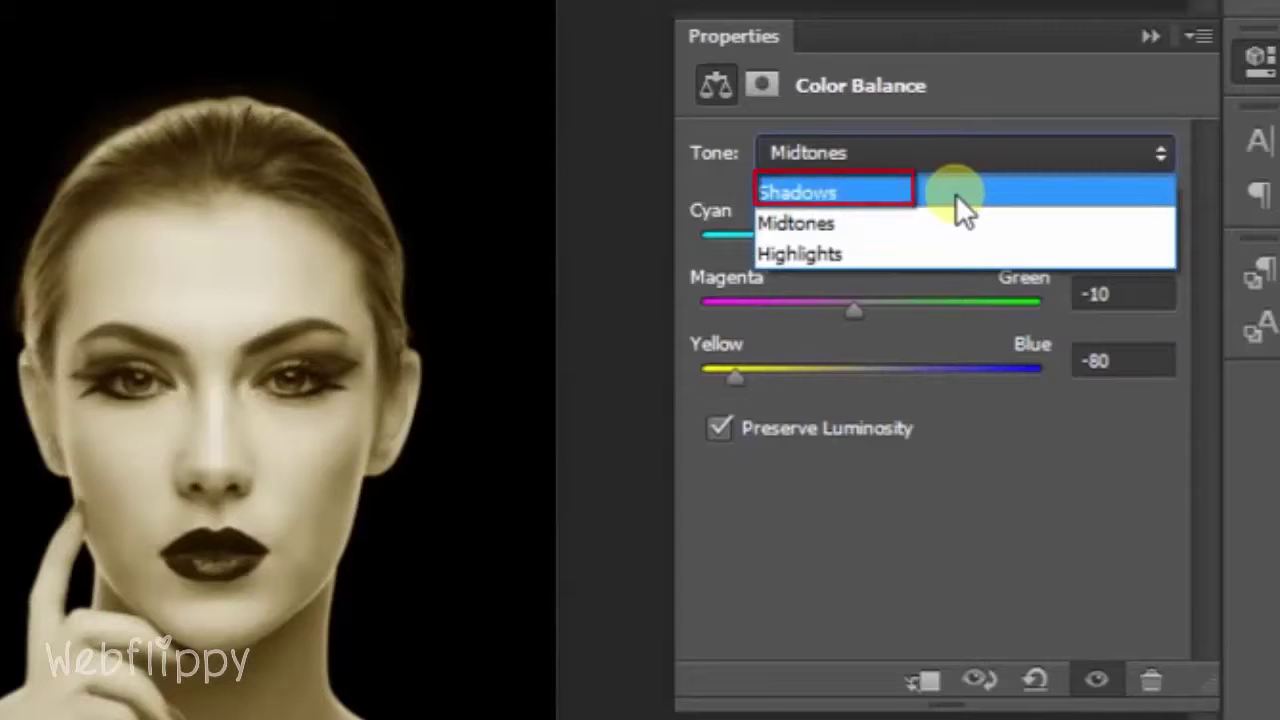
left_click(955, 193)
left_click(1100, 226)
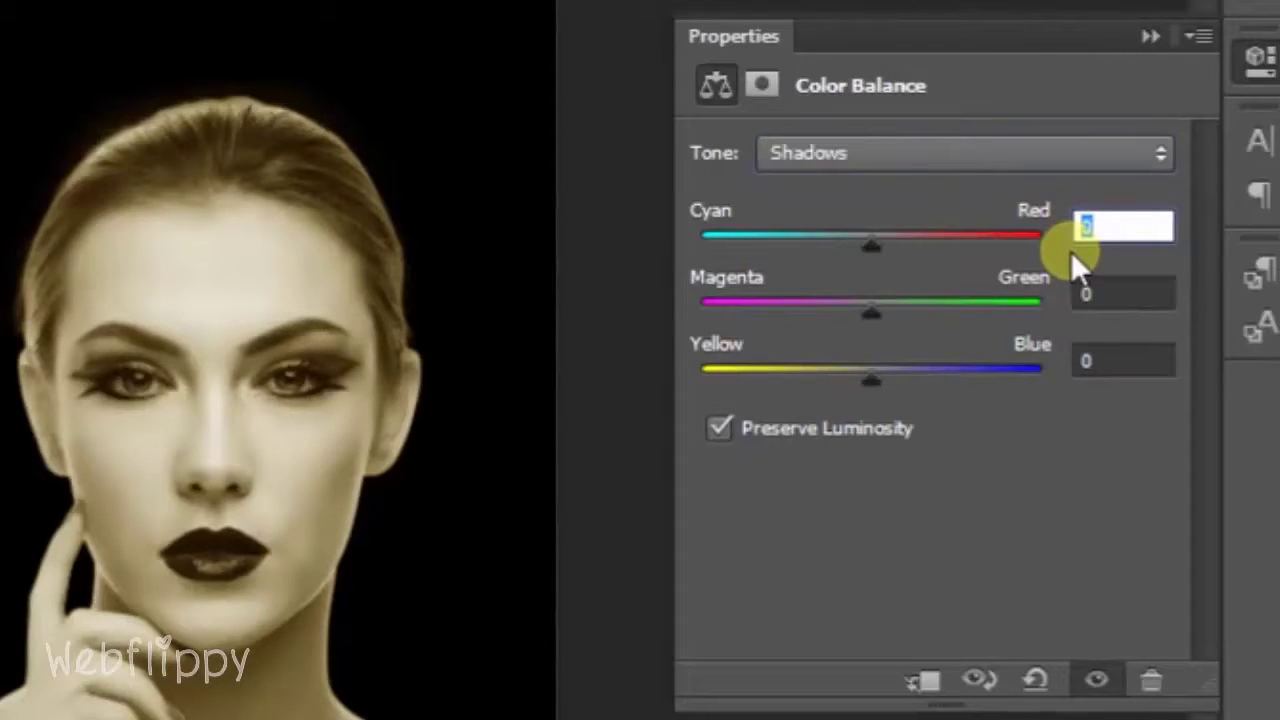
type("10")
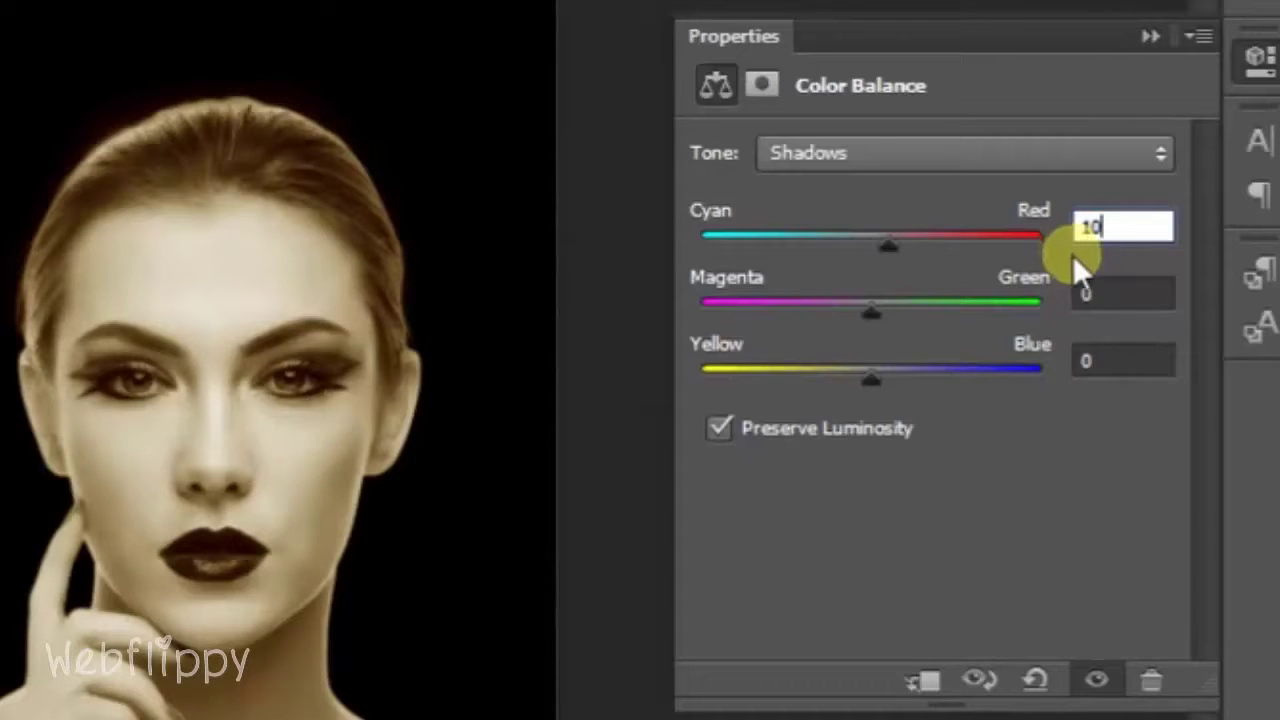
left_click(1080, 290)
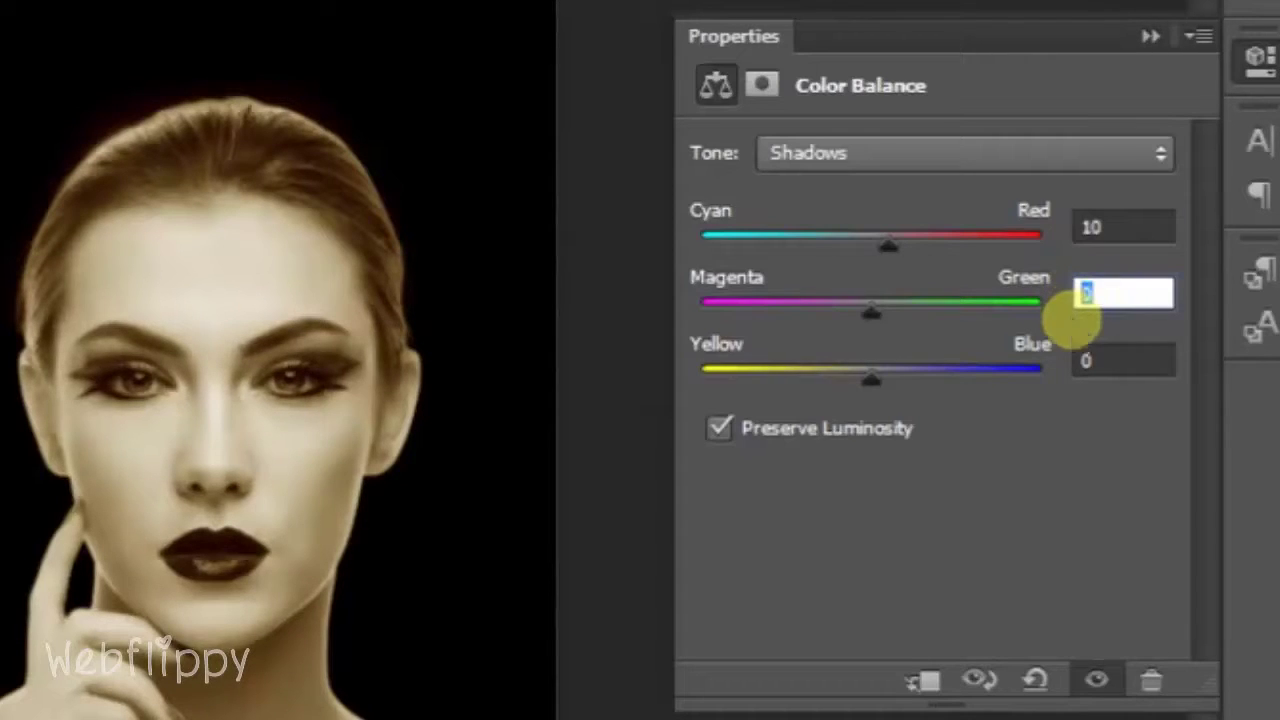
type("-10")
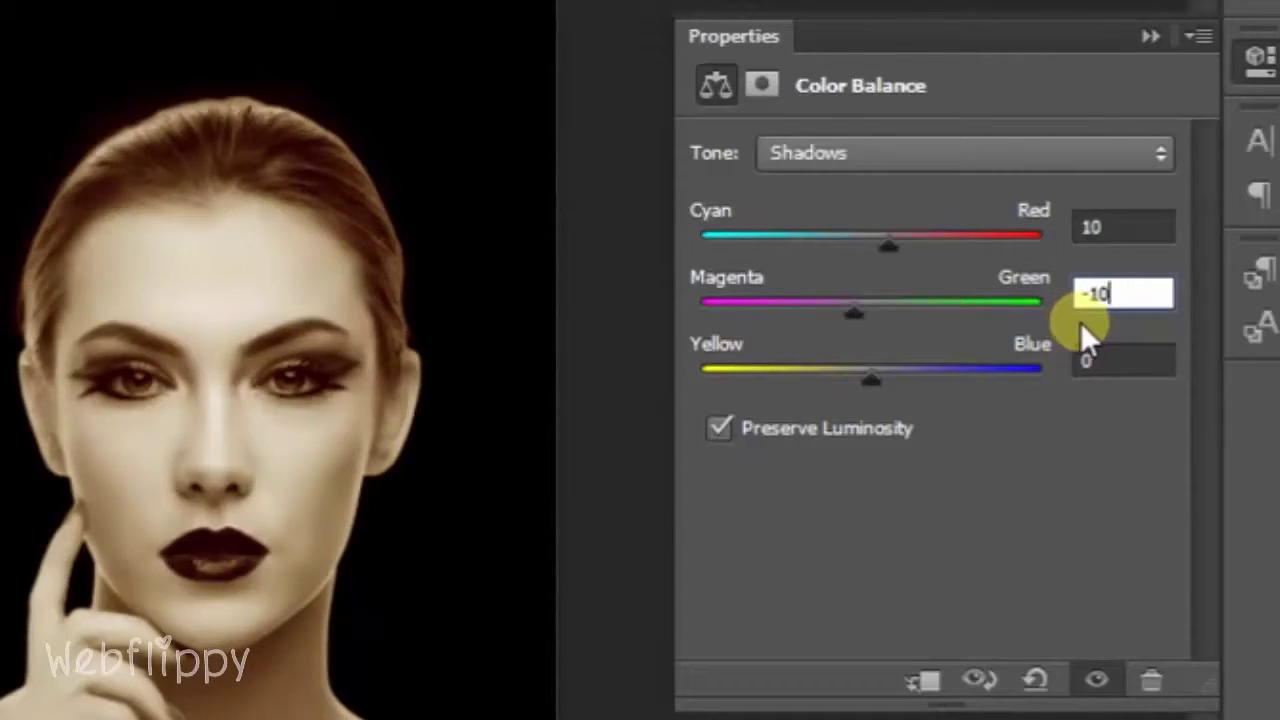
left_click(1092, 362)
type("-")
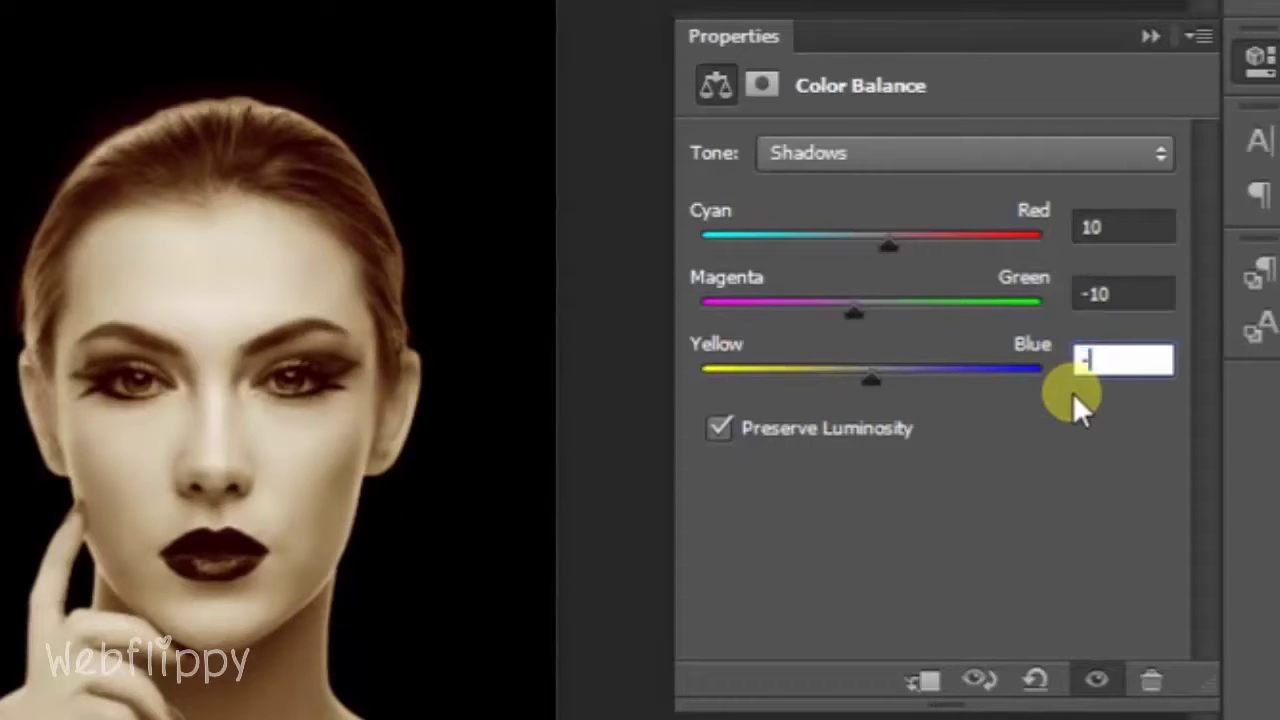
type("40")
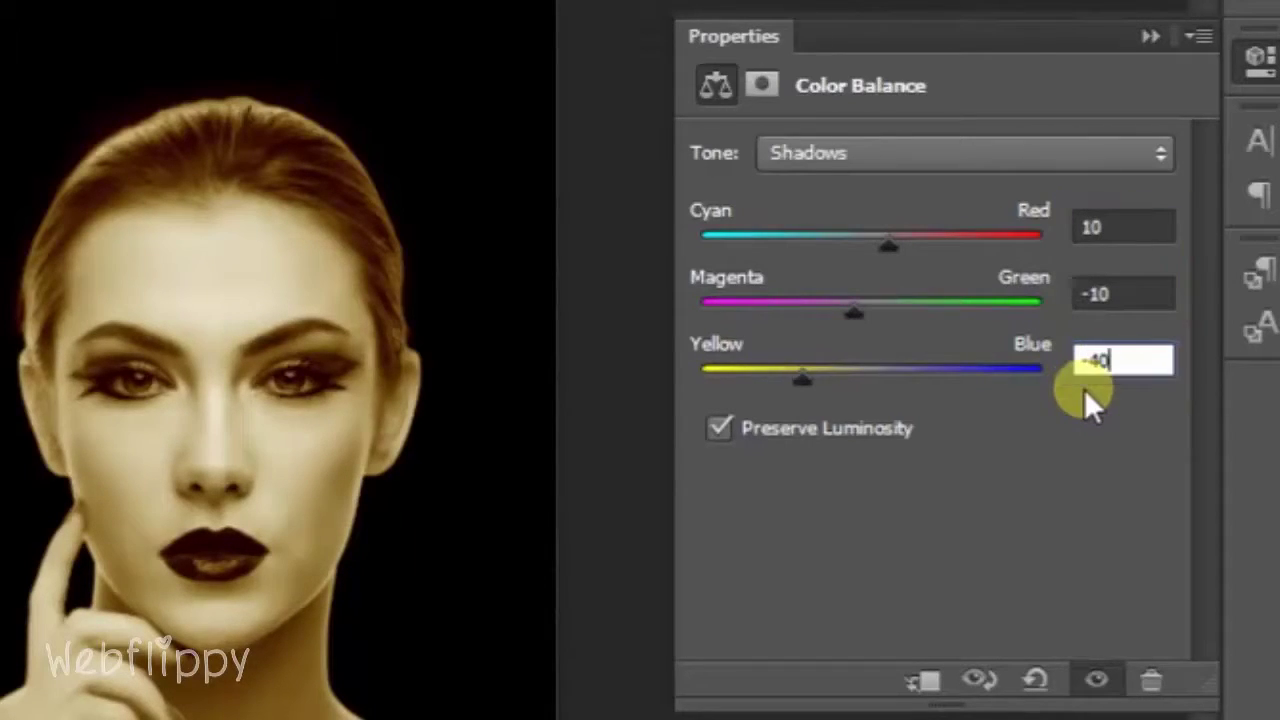
Set Color Balance highlights to 15, -10 and -45, and clip the adjustment to Layer 1
left_click(996, 153)
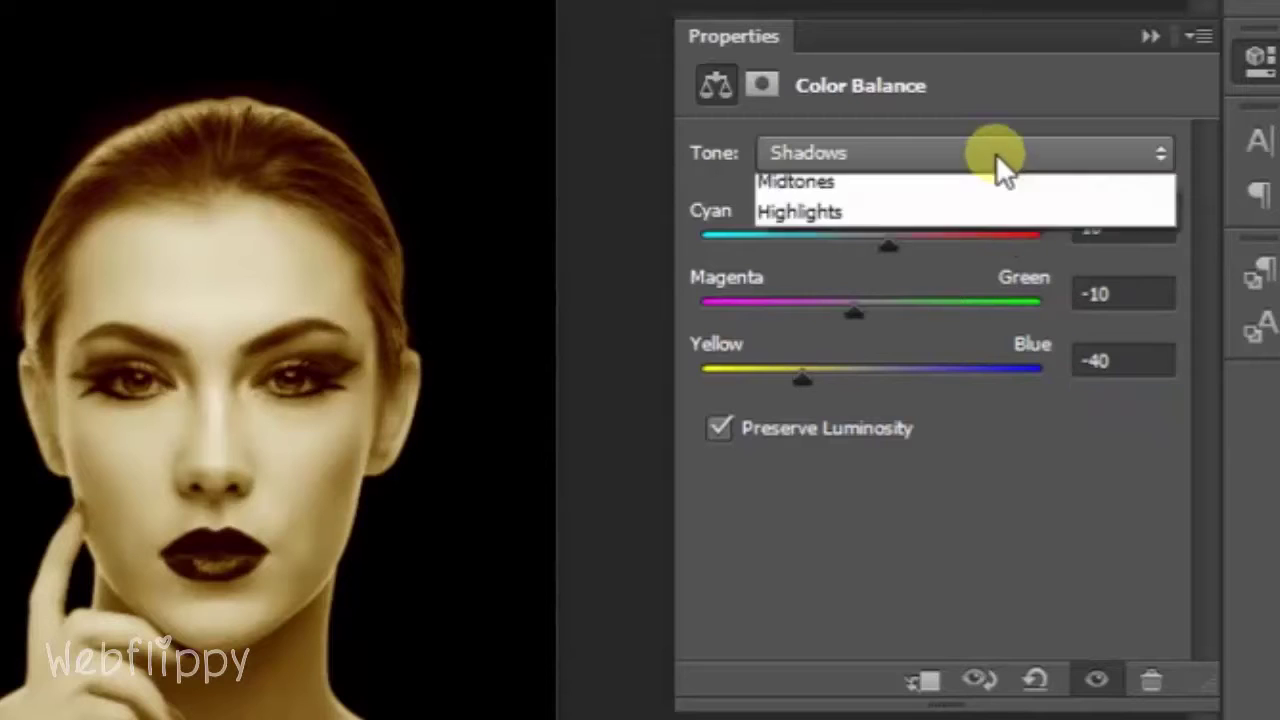
left_click(955, 250)
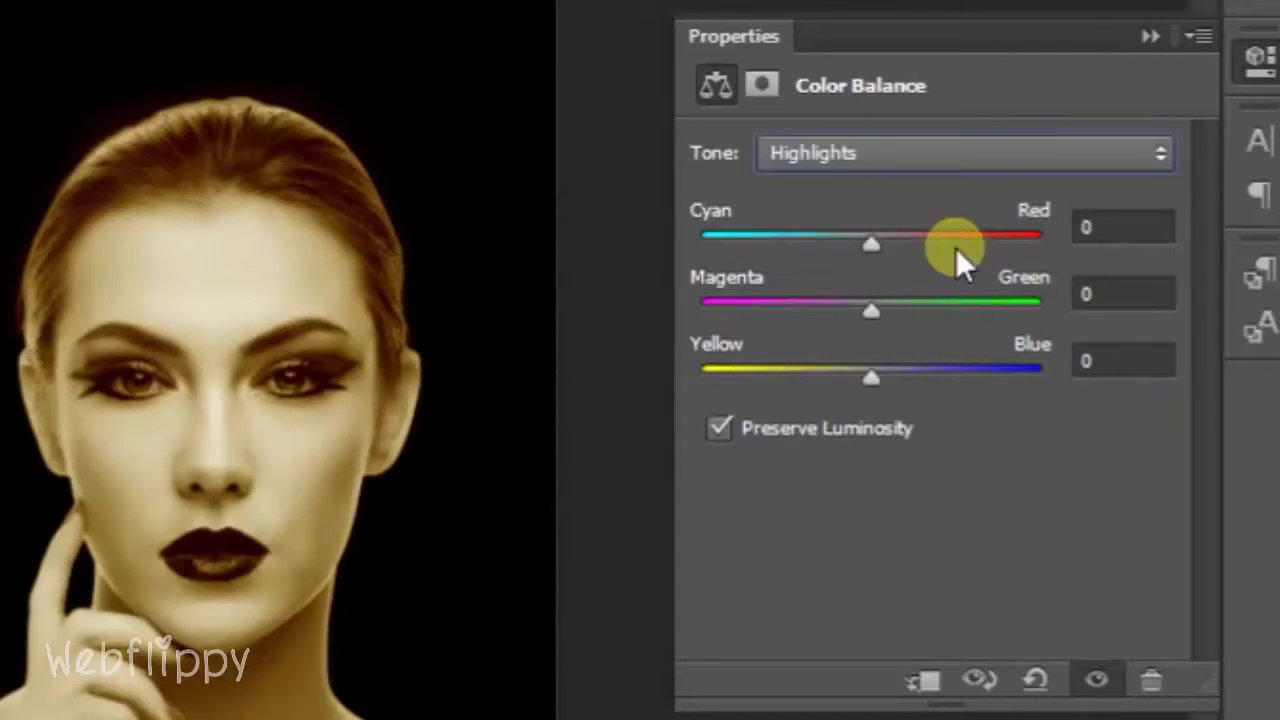
left_click(1085, 230)
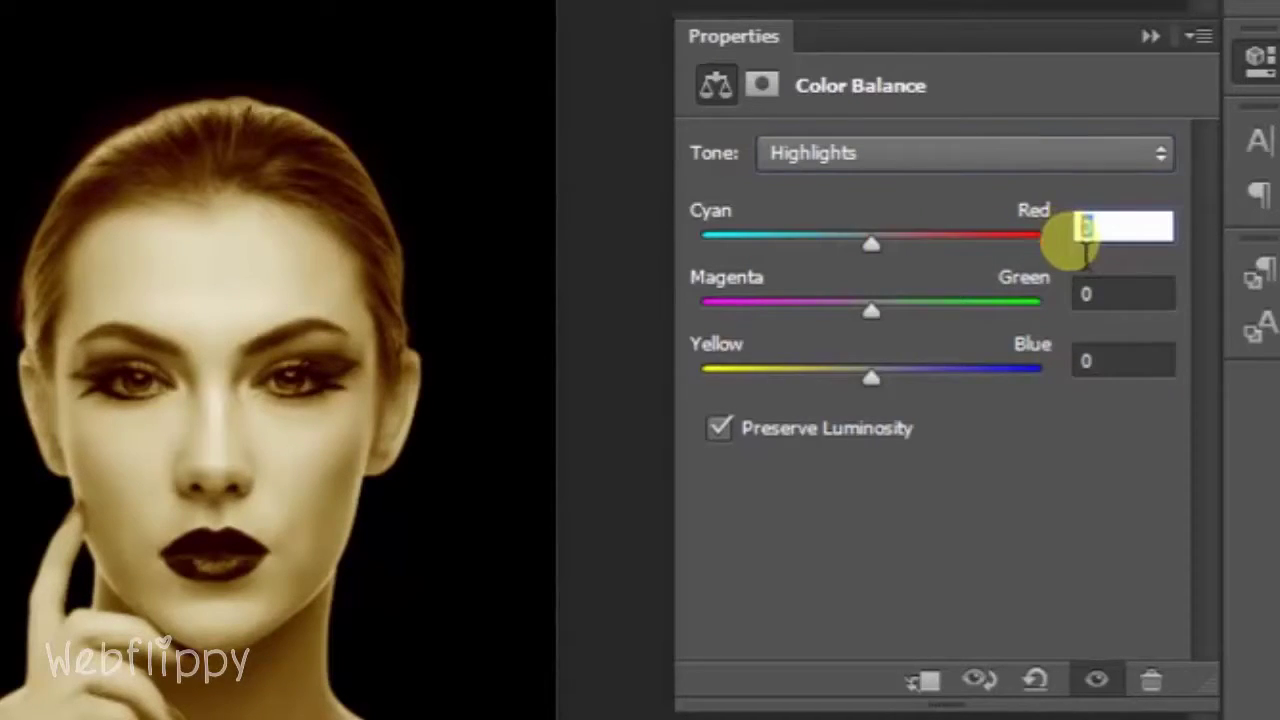
type("15")
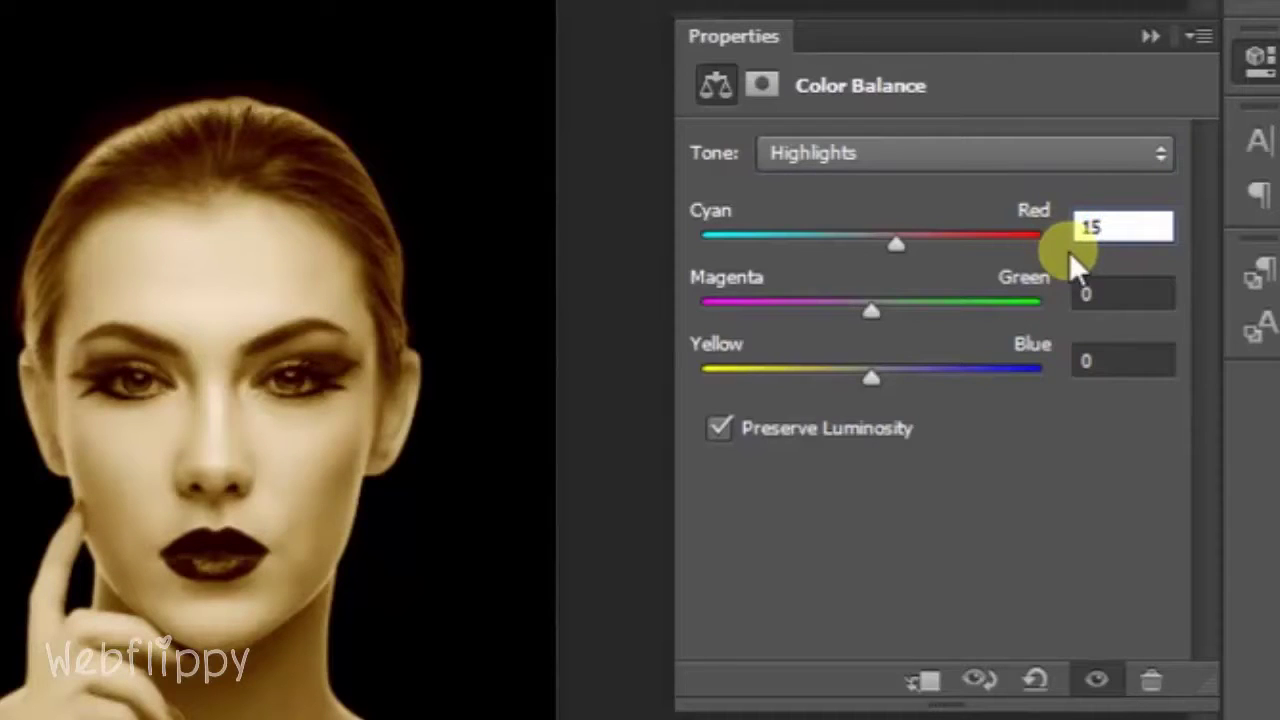
left_click(1090, 293)
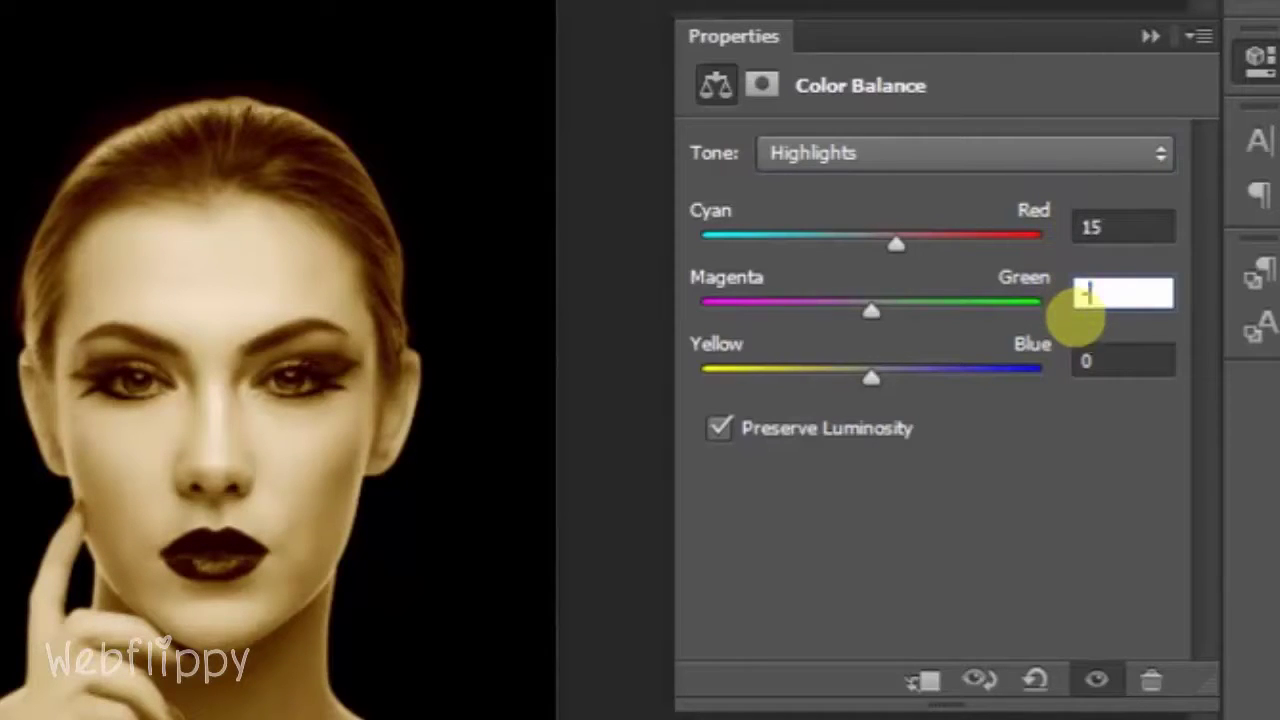
type("-10")
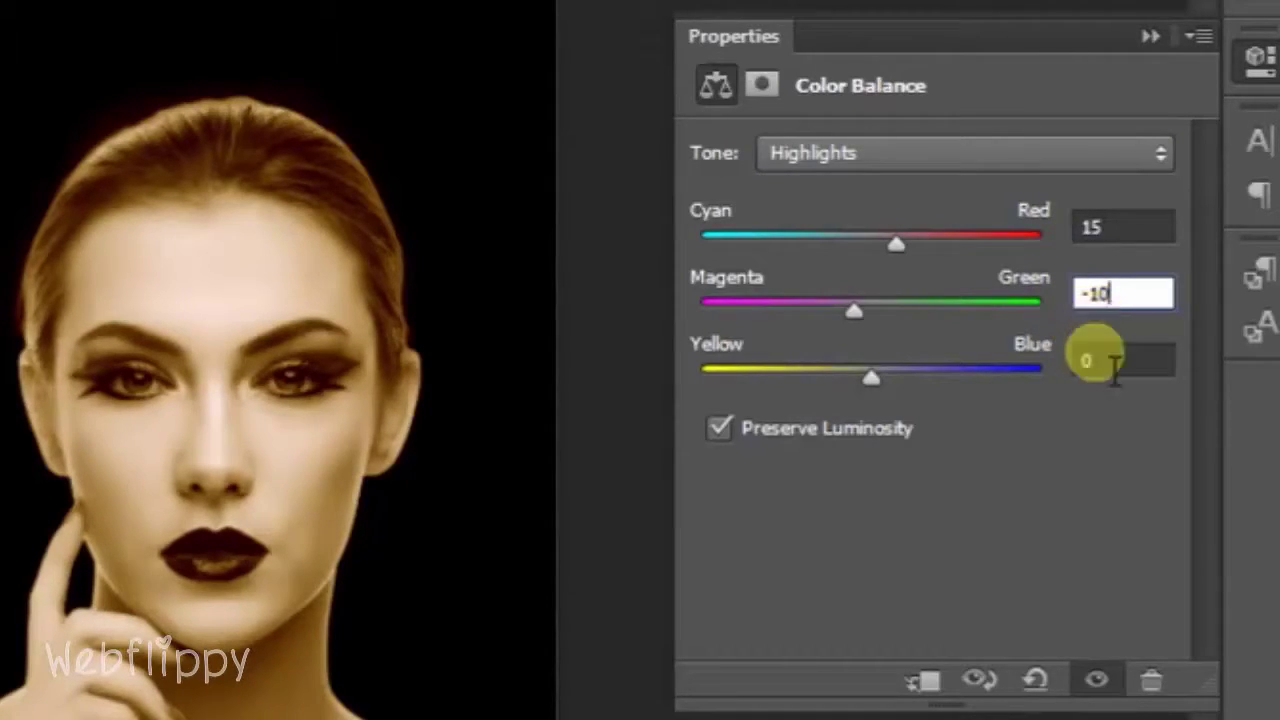
left_click(1088, 360)
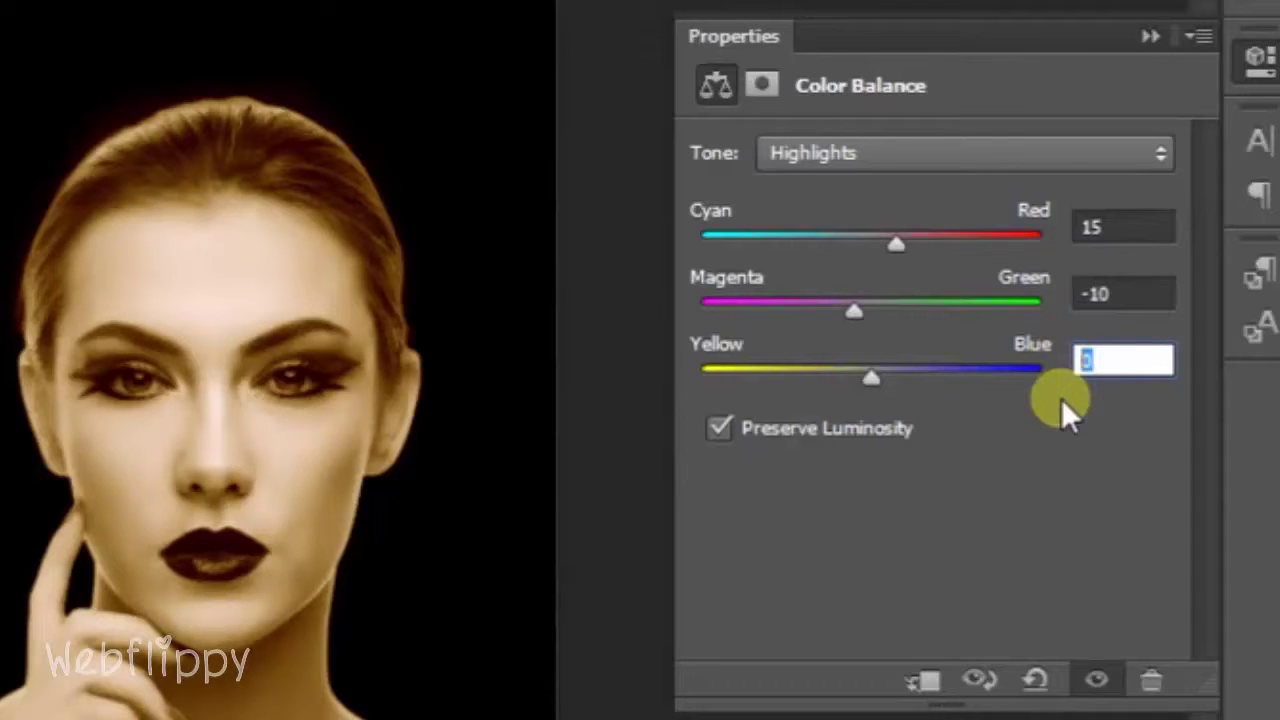
type("-45")
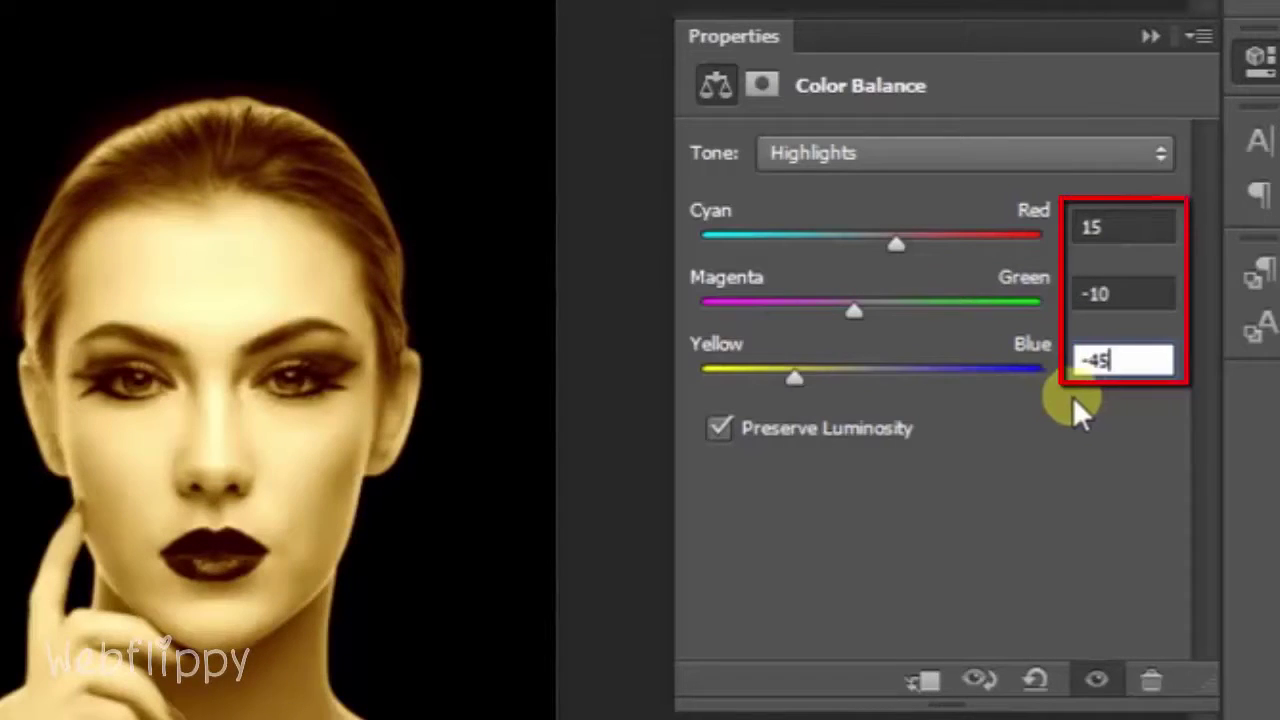
left_click(1098, 385)
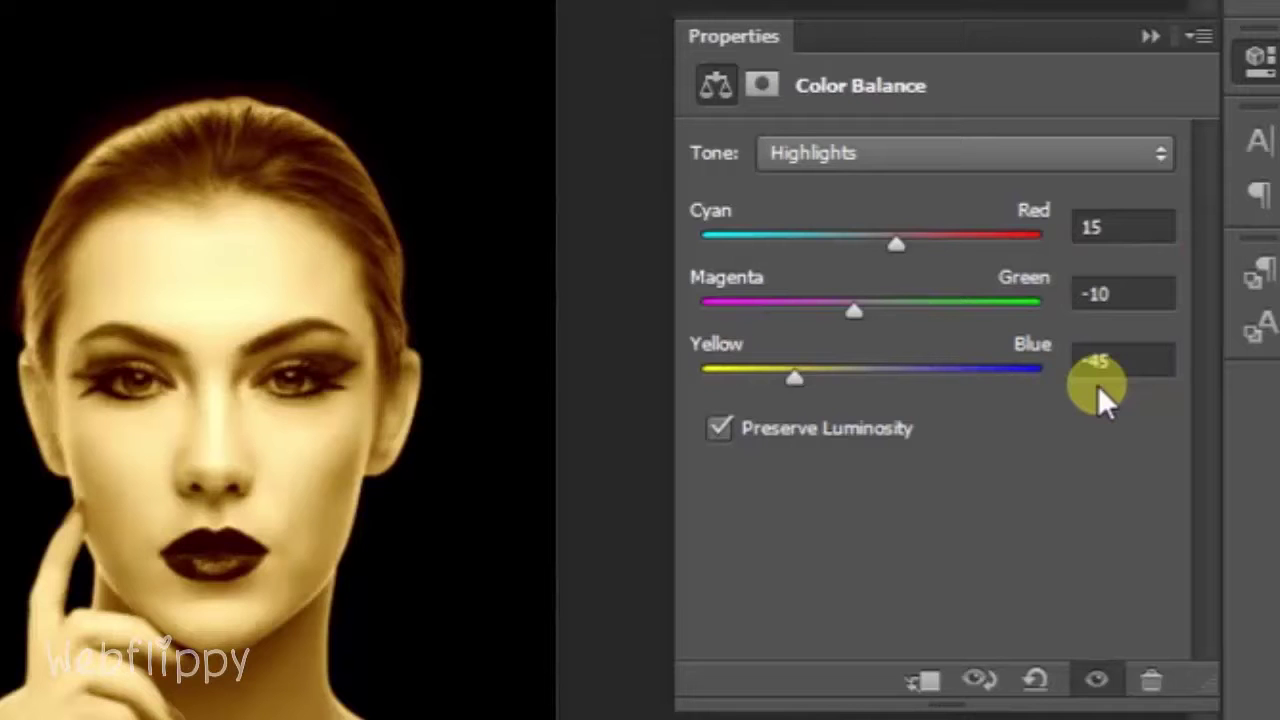
left_click(938, 690)
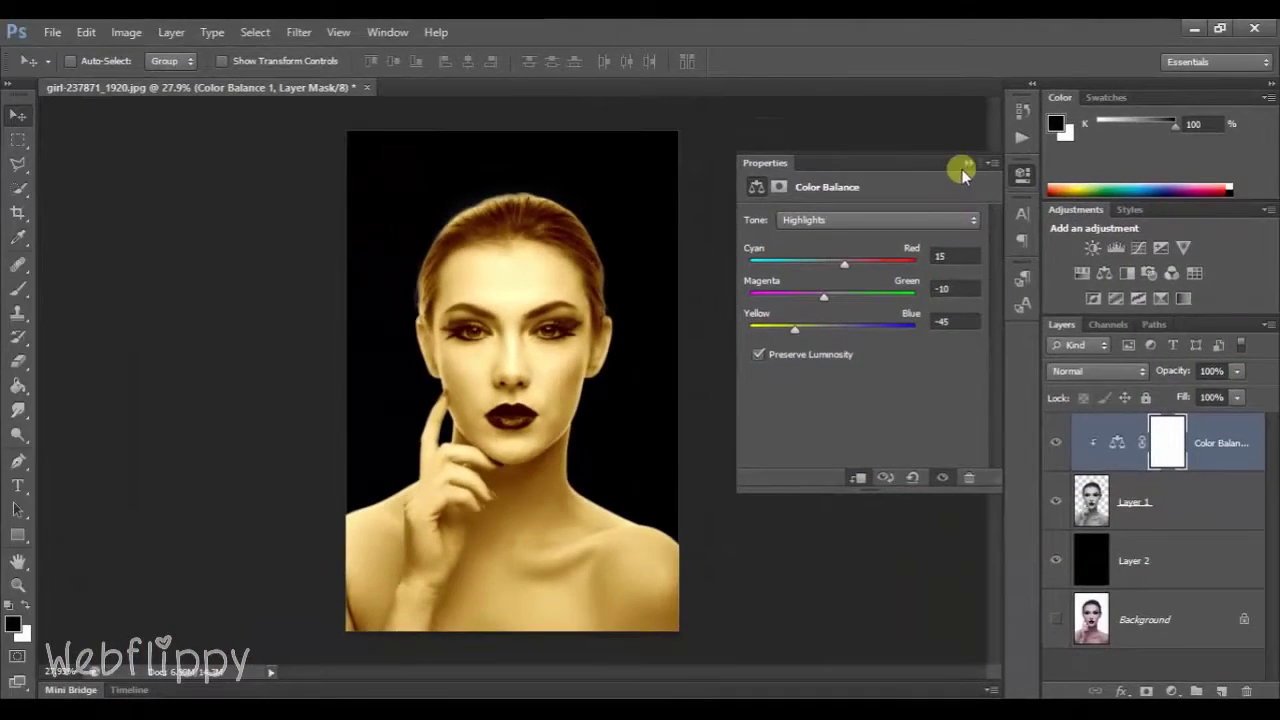
left_click(966, 164)
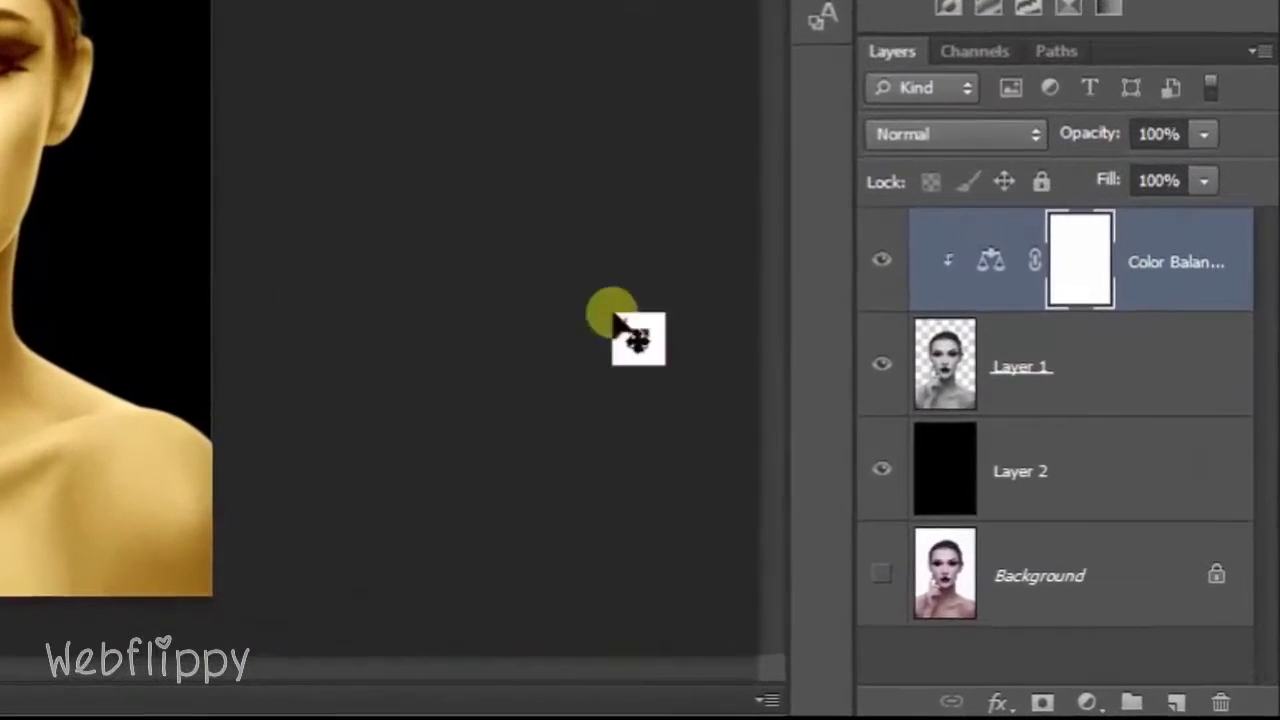
Apply Plastic Wrap to Layer 1 with Highlight Strength 3, Detail 5 and Smoothness 10
left_click(1165, 393)
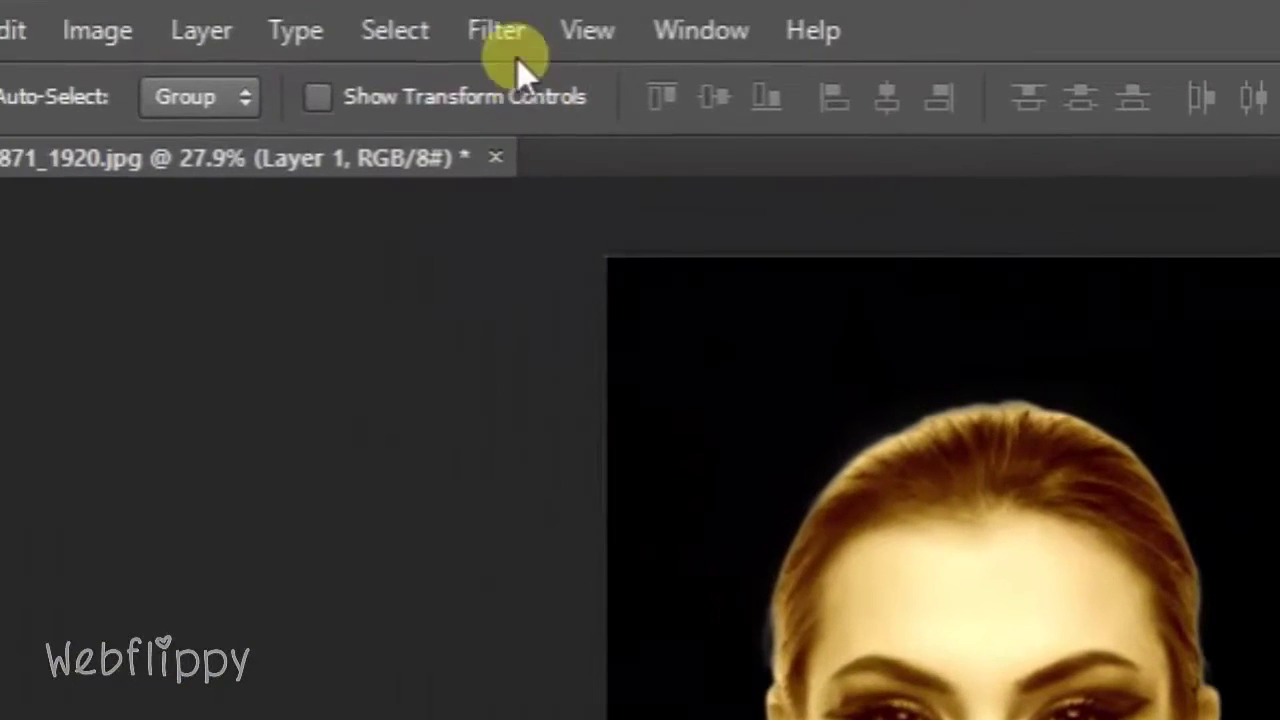
left_click(508, 36)
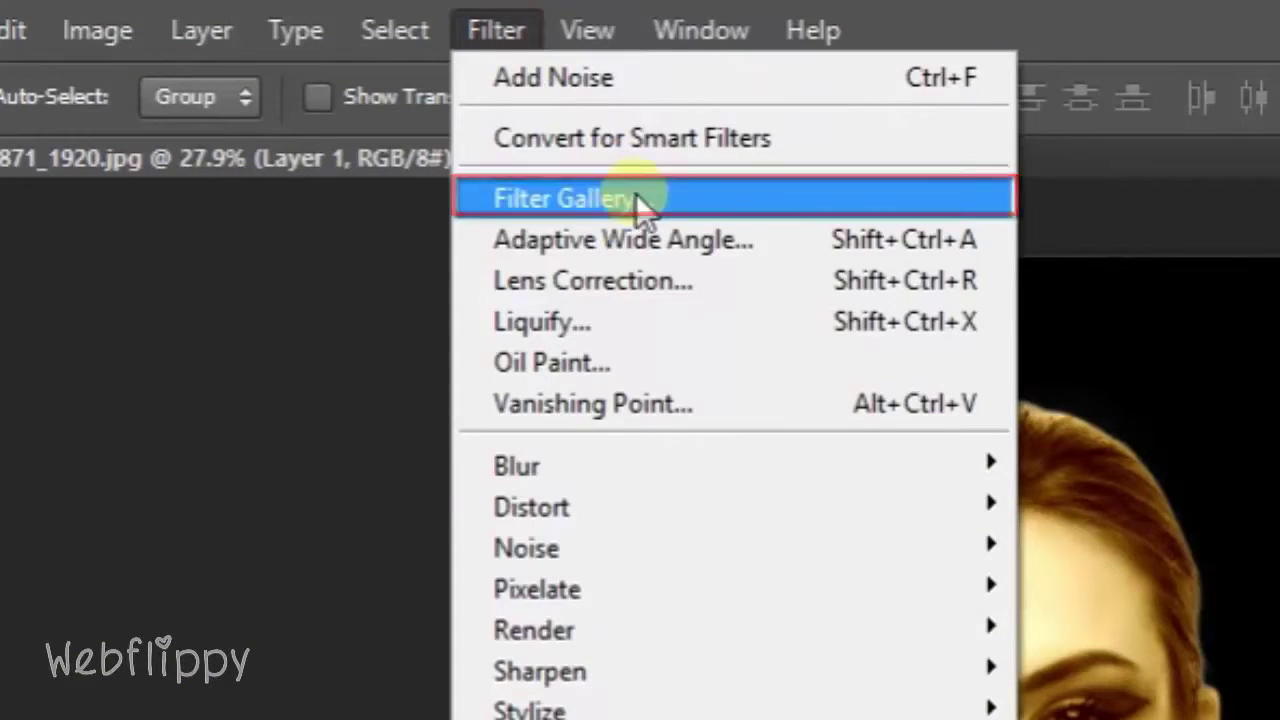
left_click(636, 198)
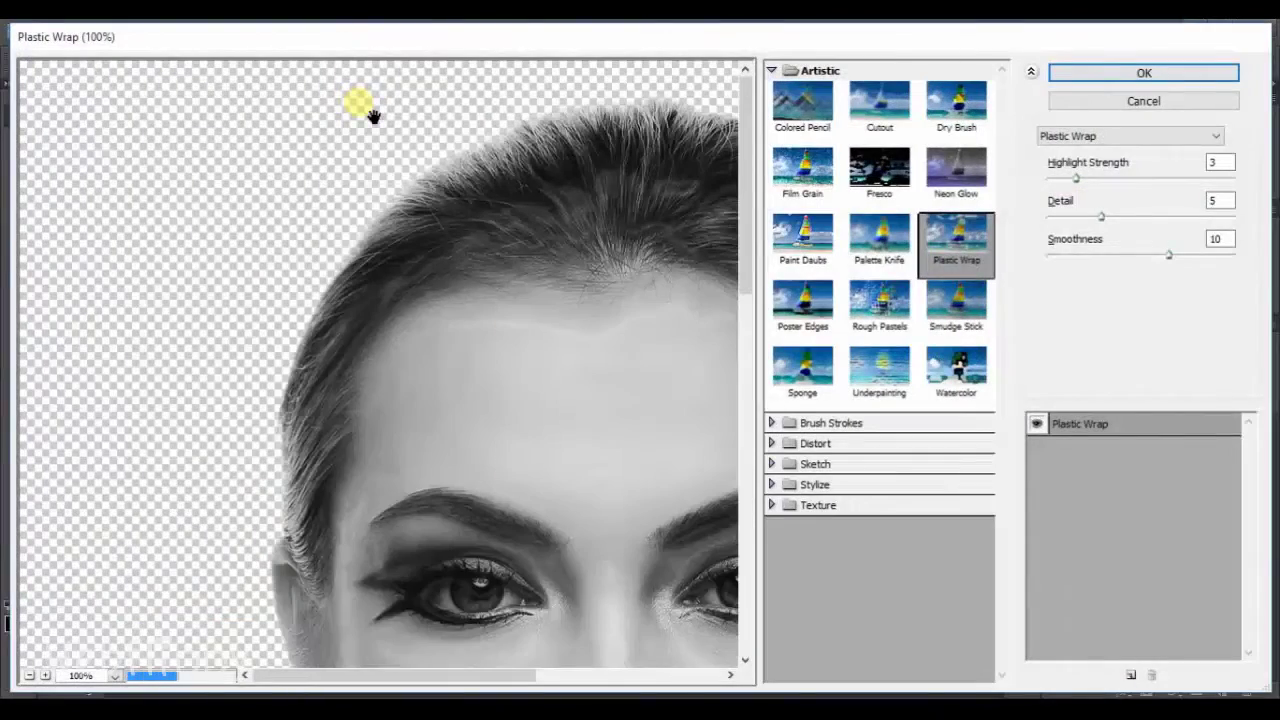
left_click(28, 676)
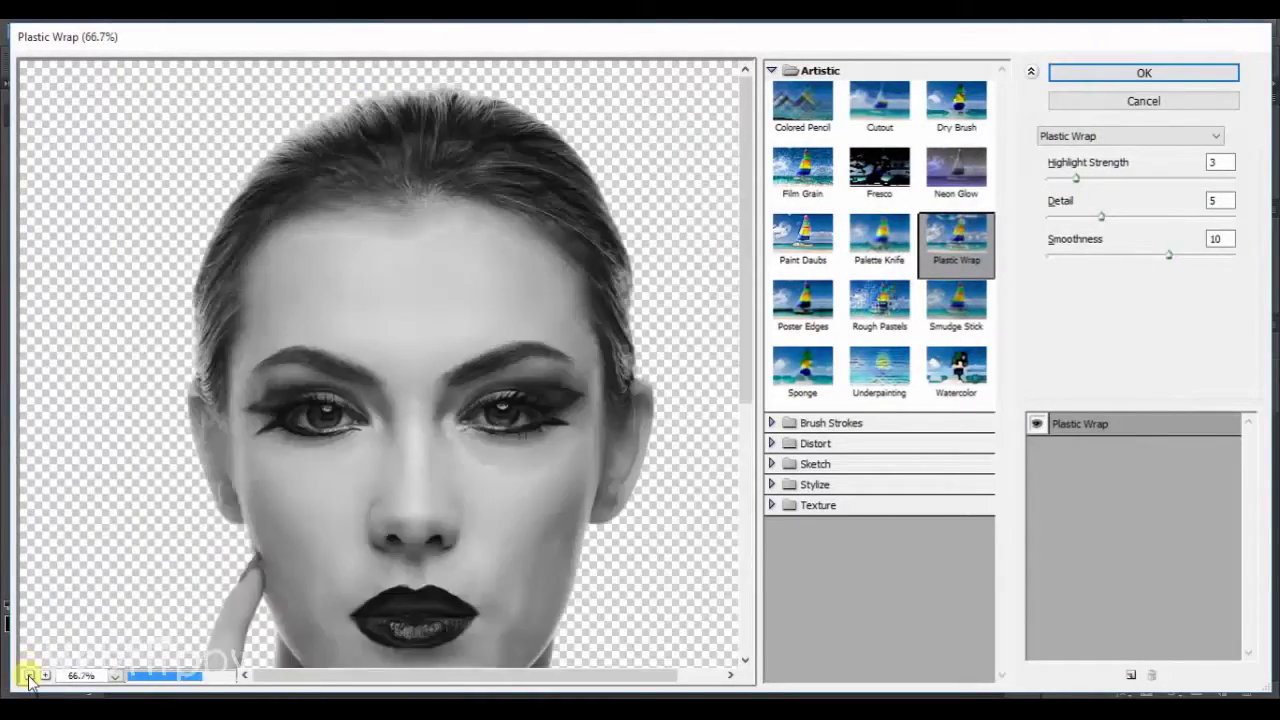
left_click(28, 676)
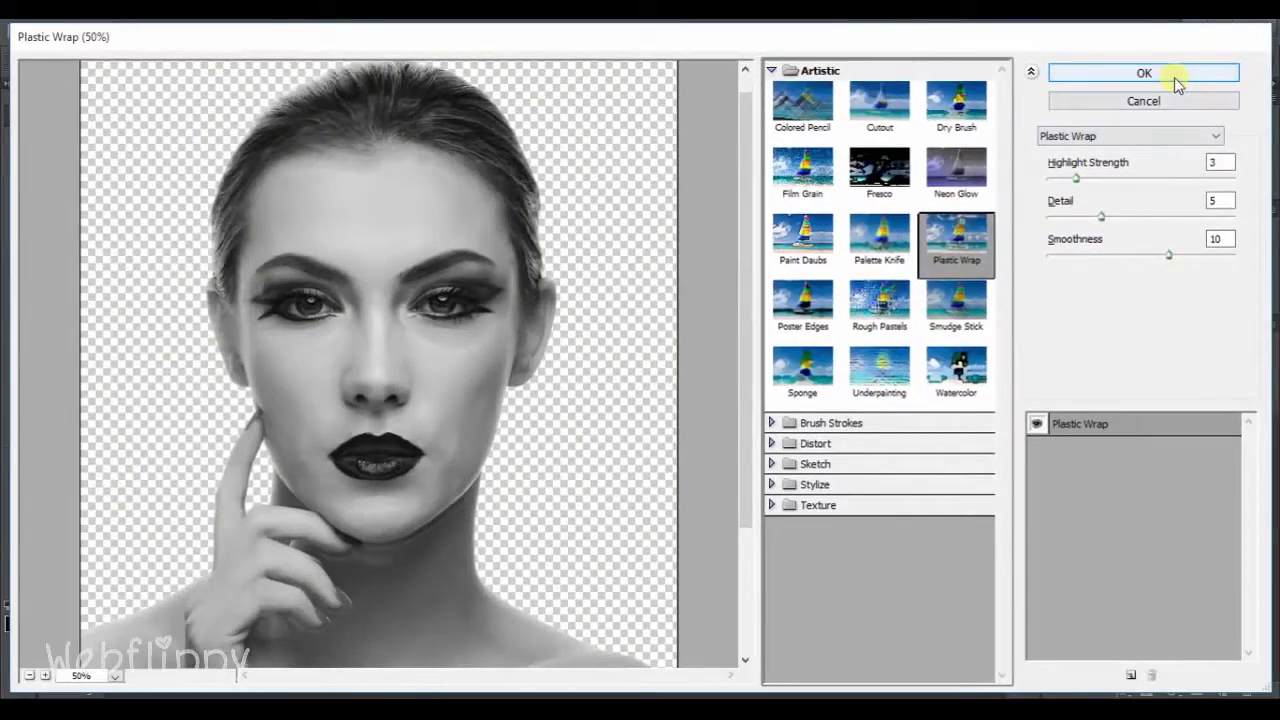
left_click(1176, 78)
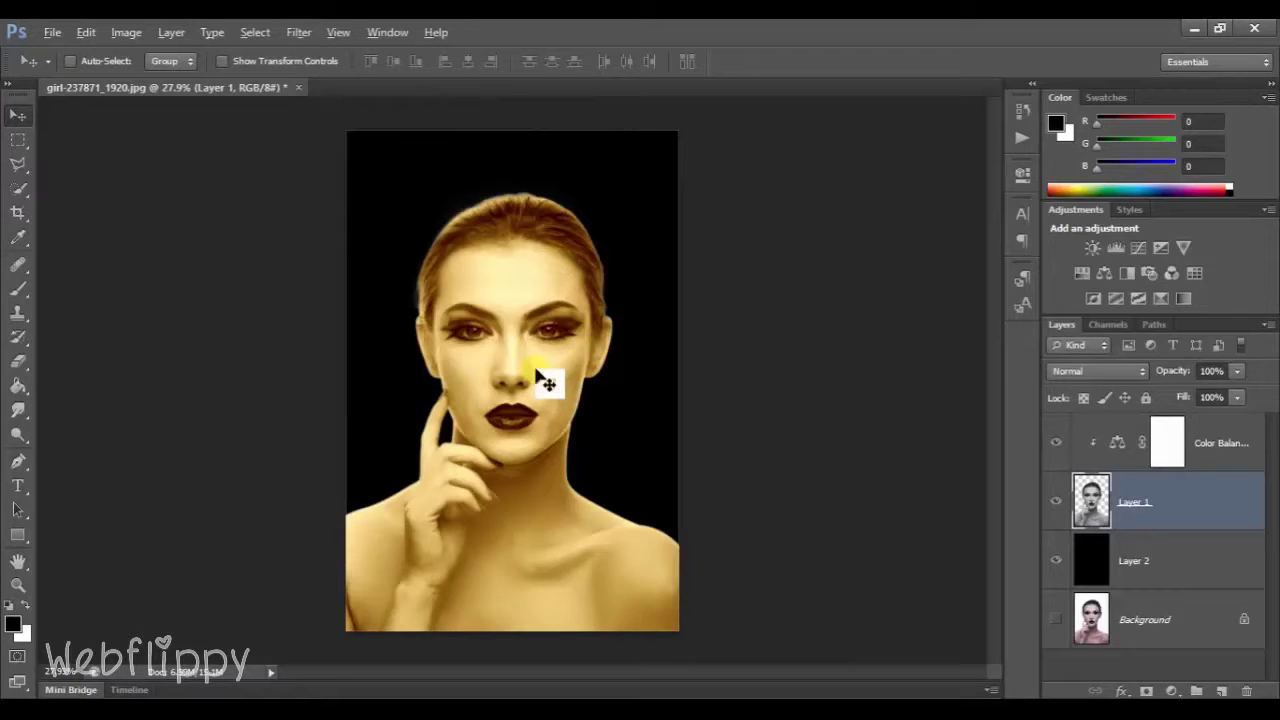
Add 5% Gaussian monochromatic noise to Layer 1
scroll(540, 372, "up", 3)
scroll(540, 372, "up", 5)
scroll(540, 372, "up", 2)
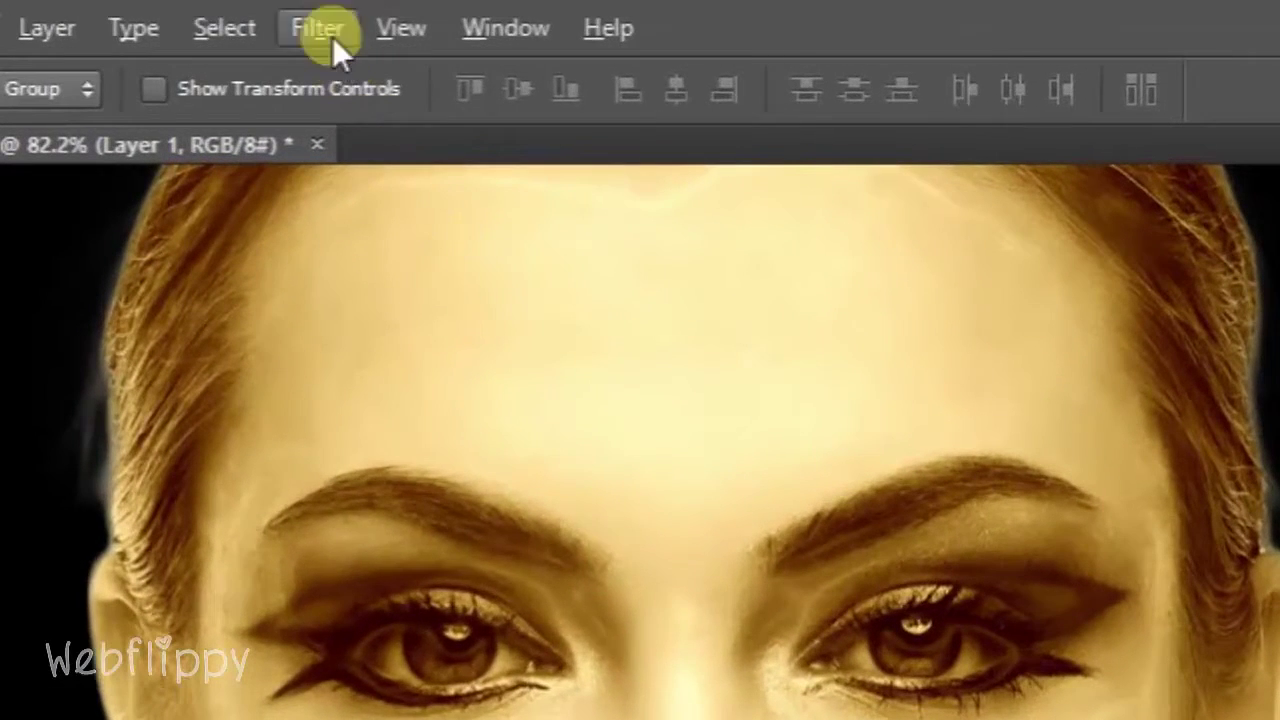
left_click(318, 30)
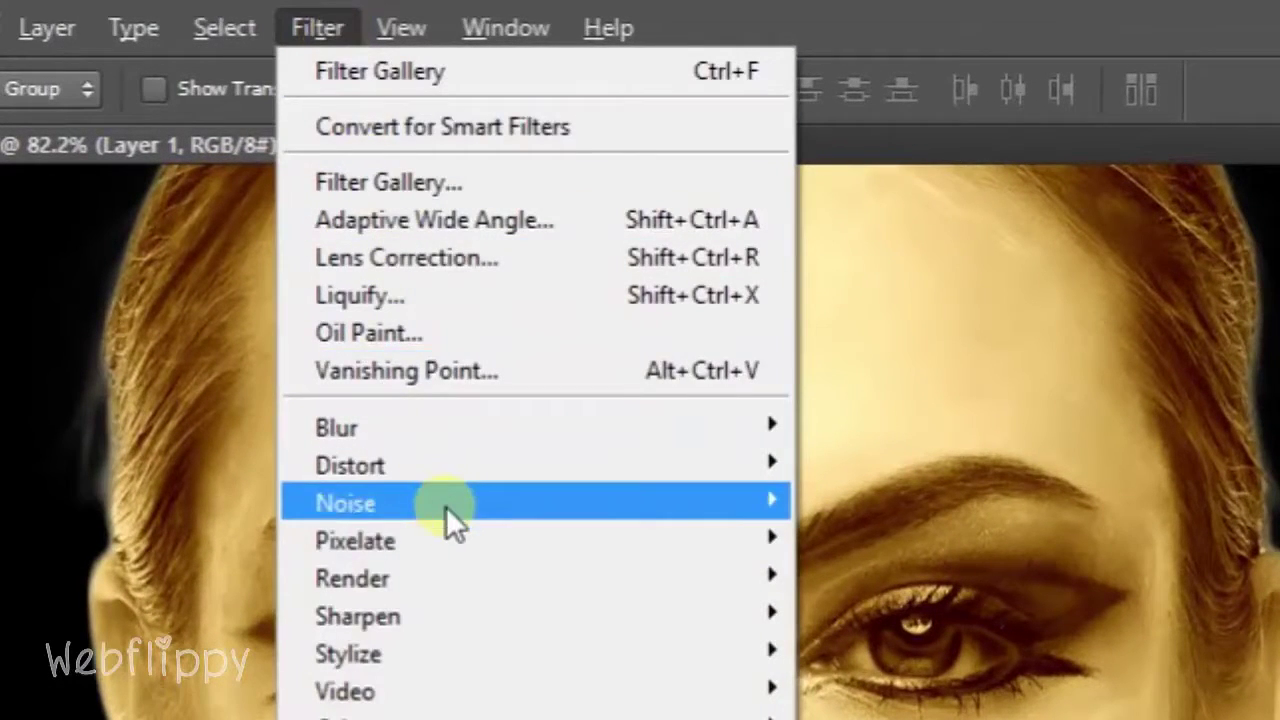
mouse_move(346, 502)
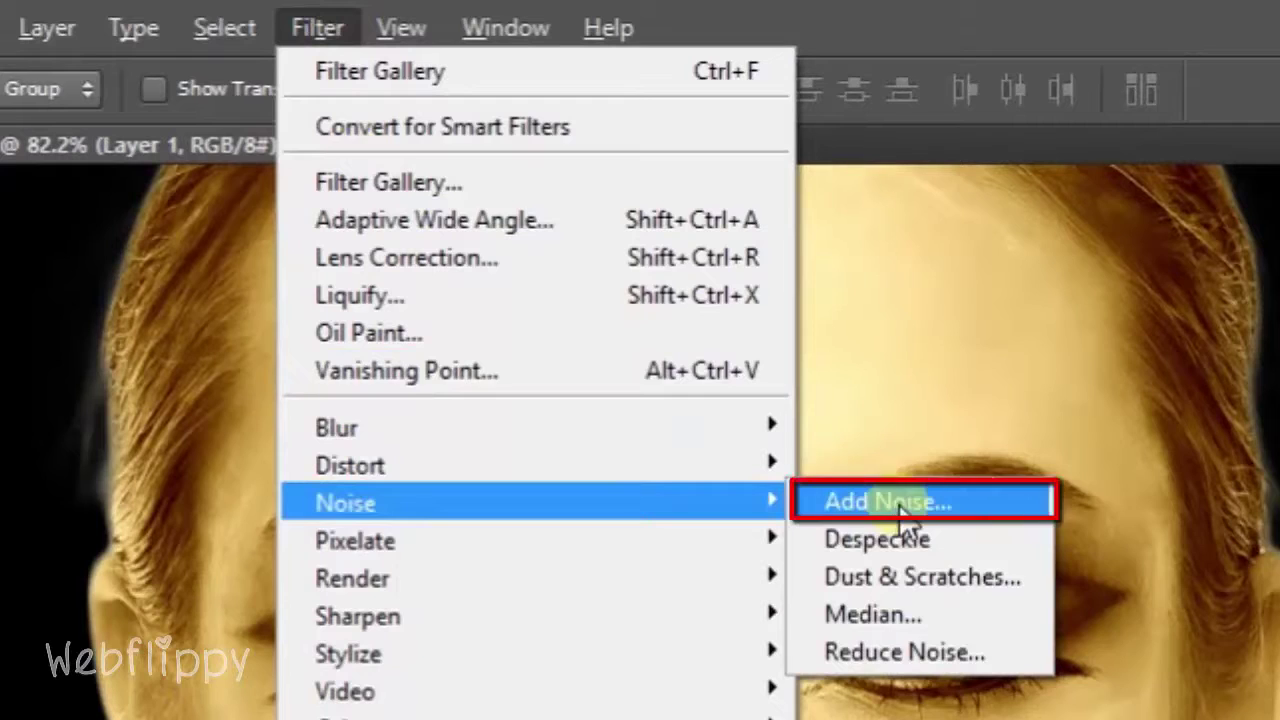
left_click(899, 504)
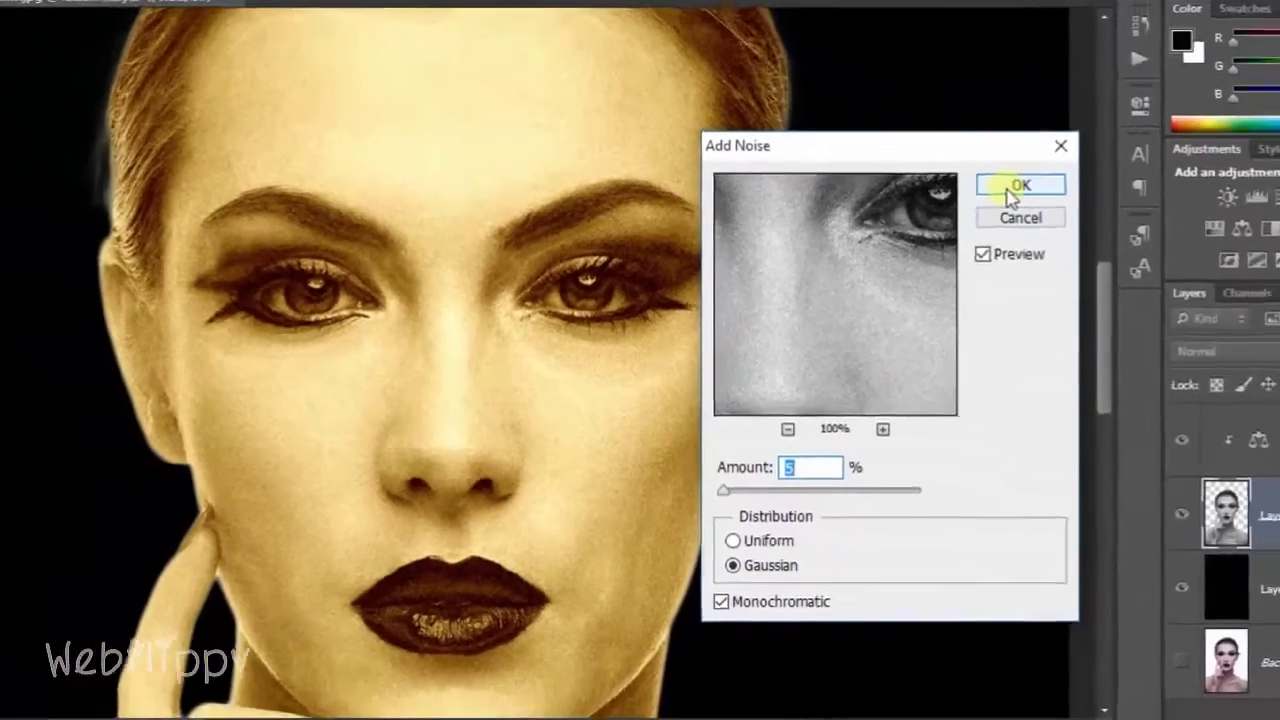
left_click(1016, 185)
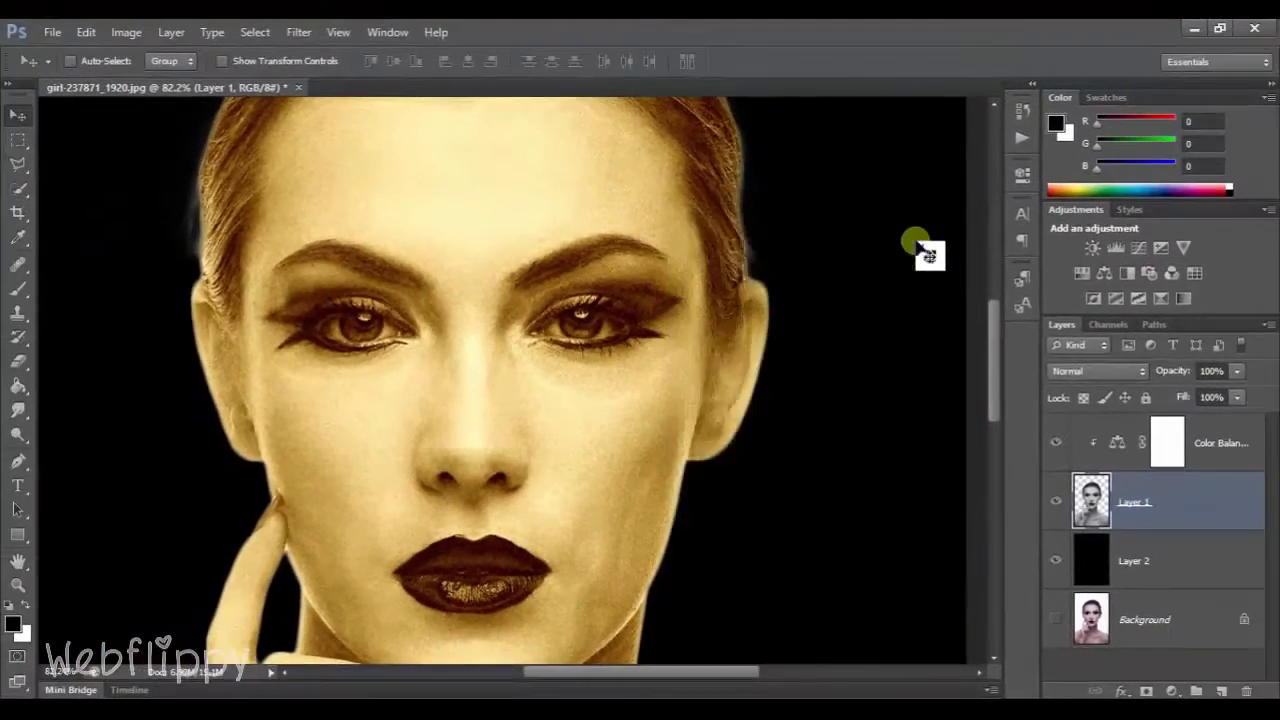
scroll(700, 414, "down", 2)
Add a Levels adjustment clipped above Color Balance with the midtone input at 0.60
scroll(700, 414, "down", 2)
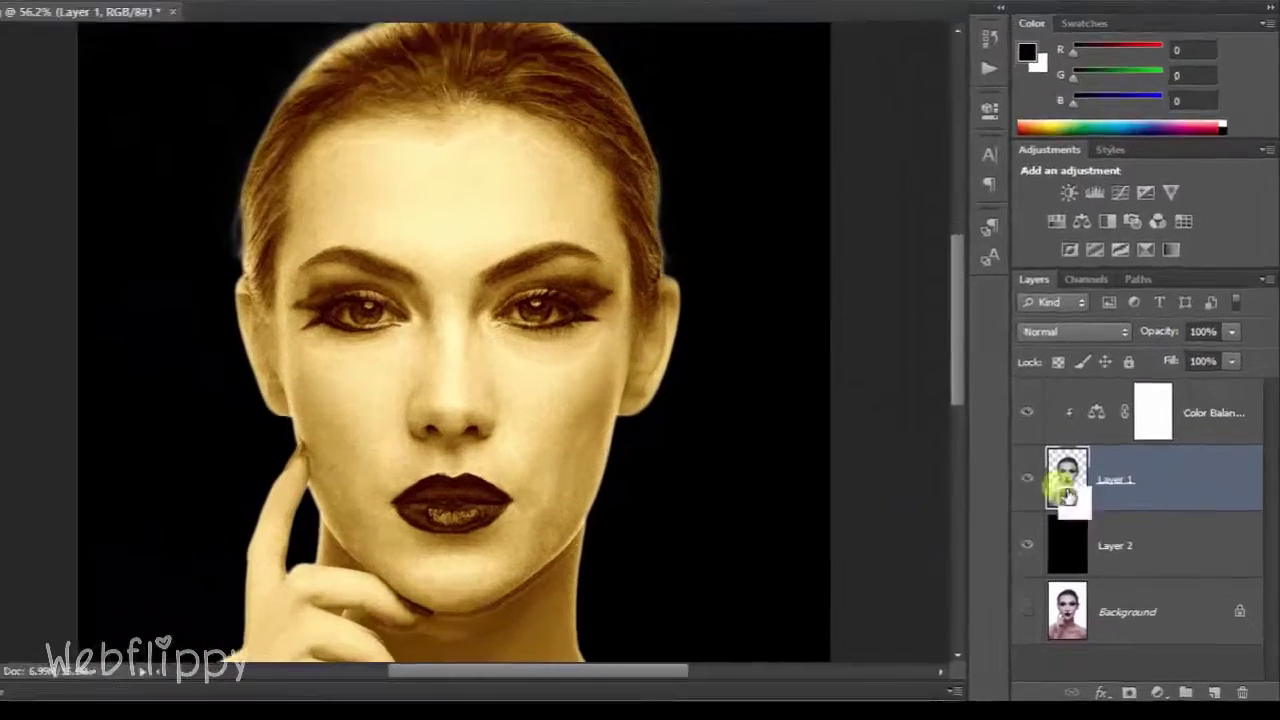
left_click_drag(1200, 500, 1221, 461)
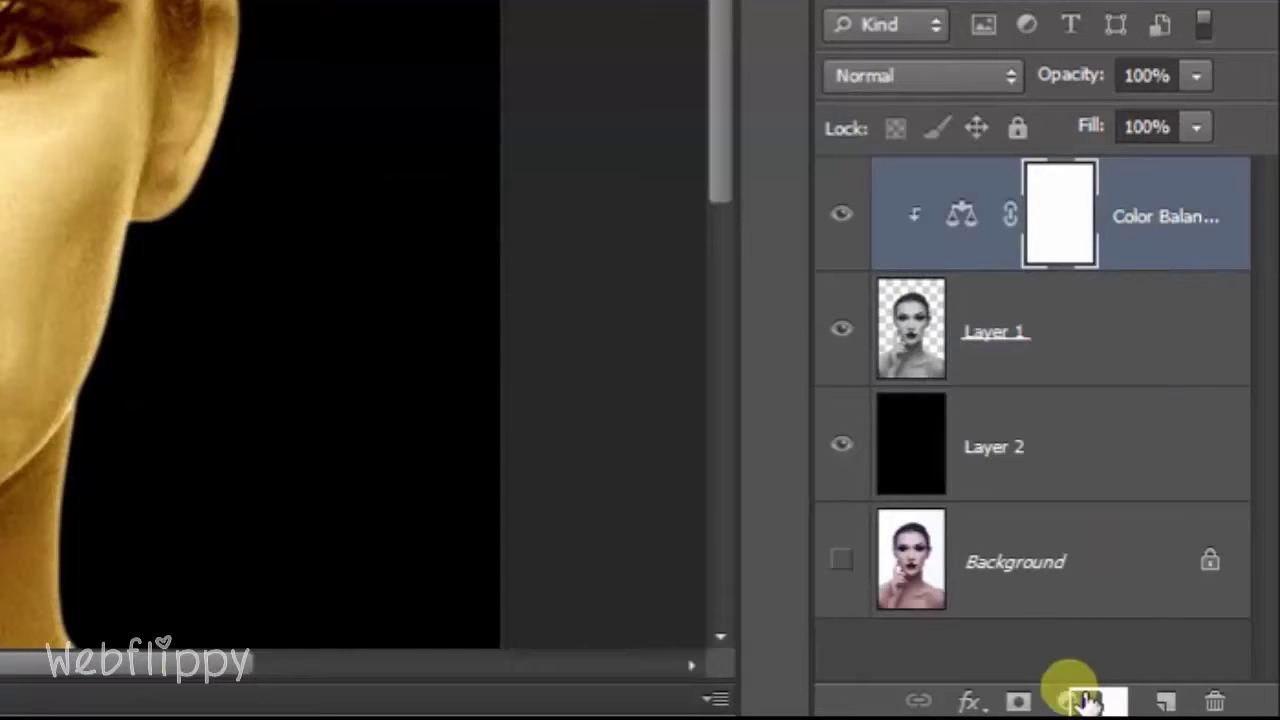
left_click_drag(1165, 253, 1068, 700)
left_click(1068, 700)
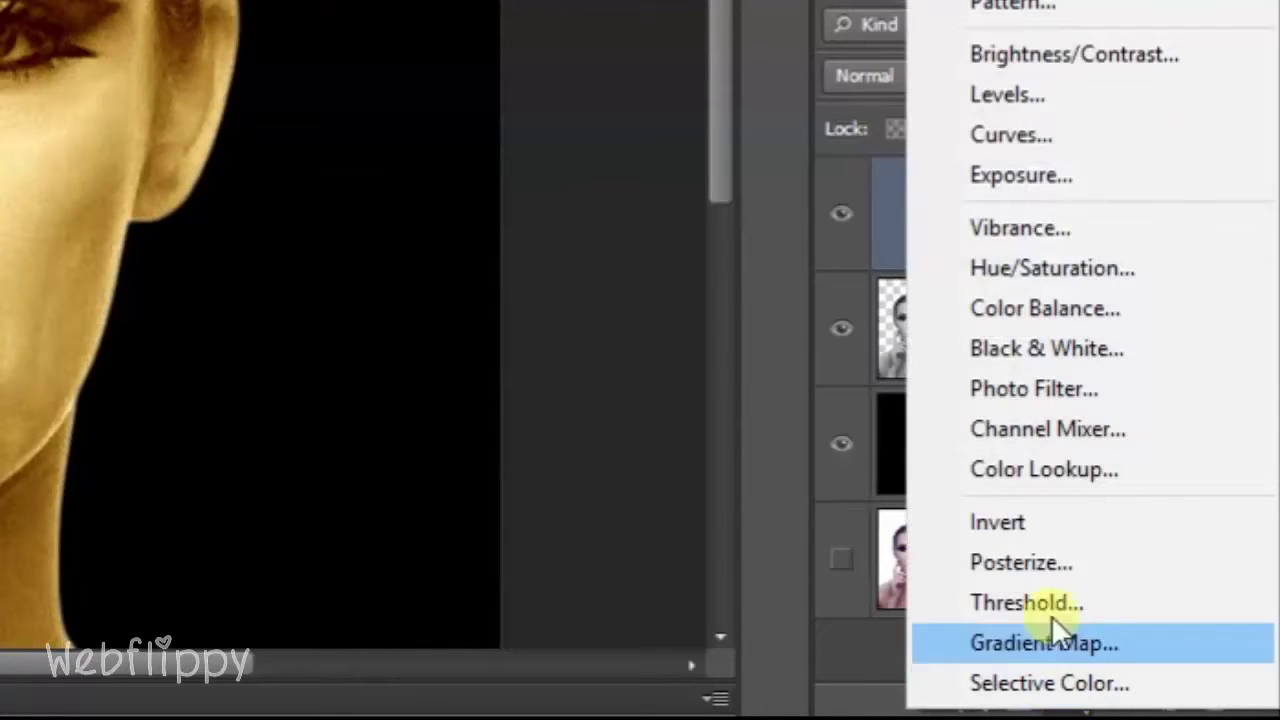
left_click(1091, 99)
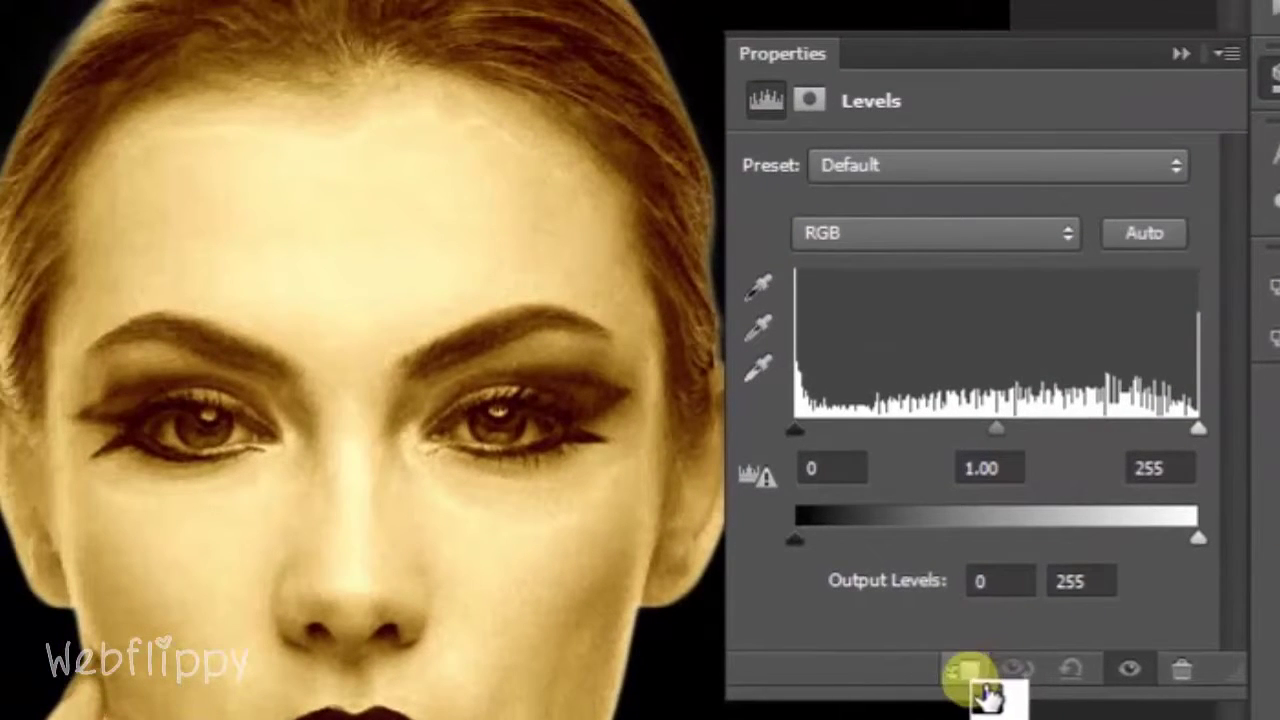
left_click(968, 675)
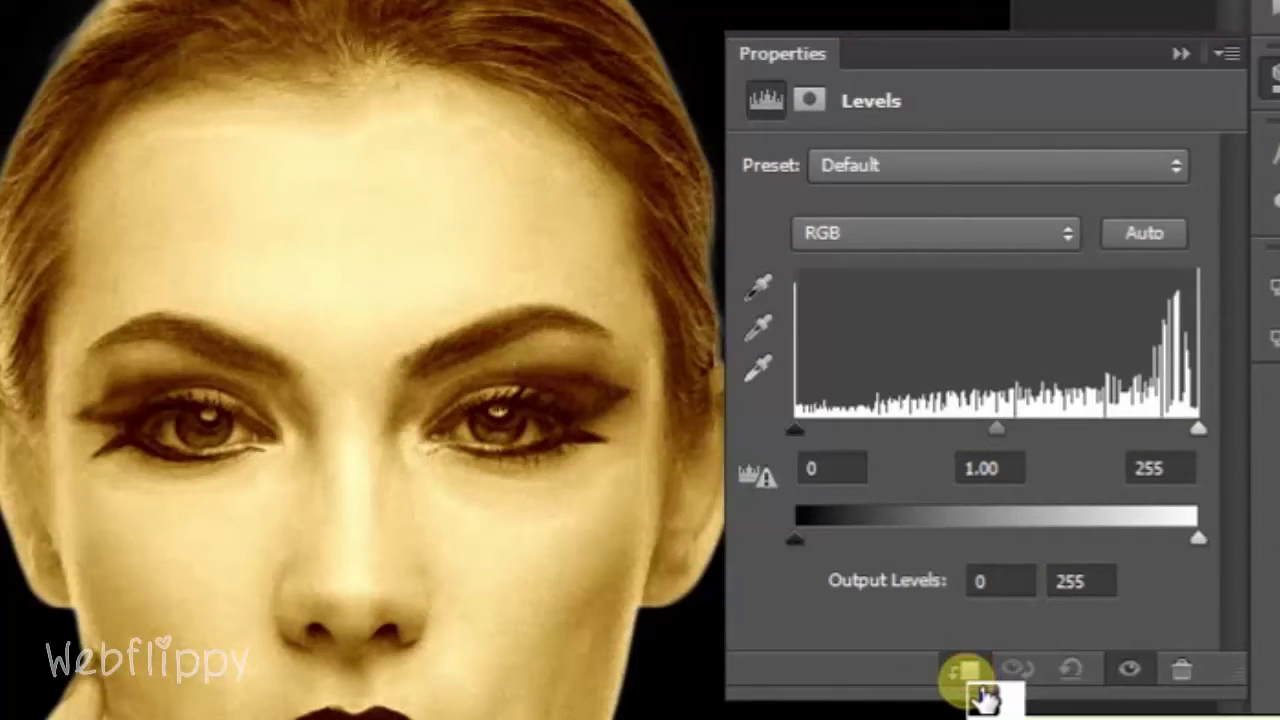
left_click_drag(1006, 463, 943, 463)
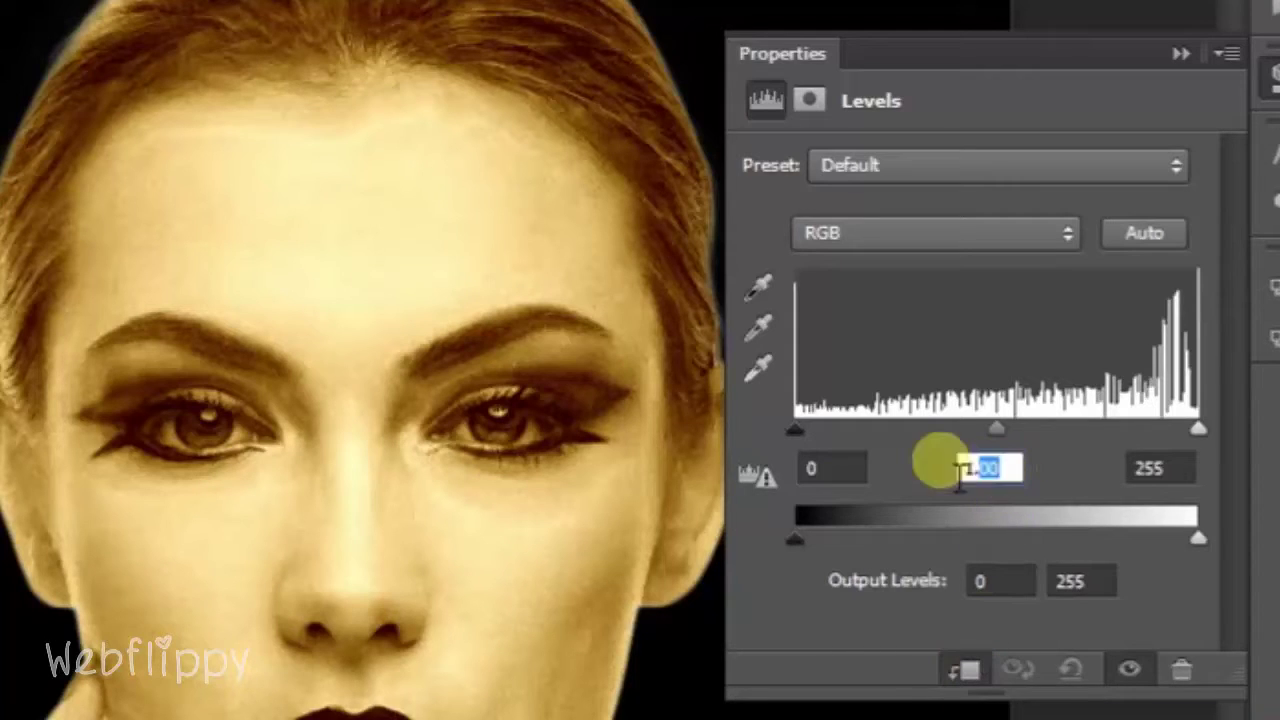
type("0.")
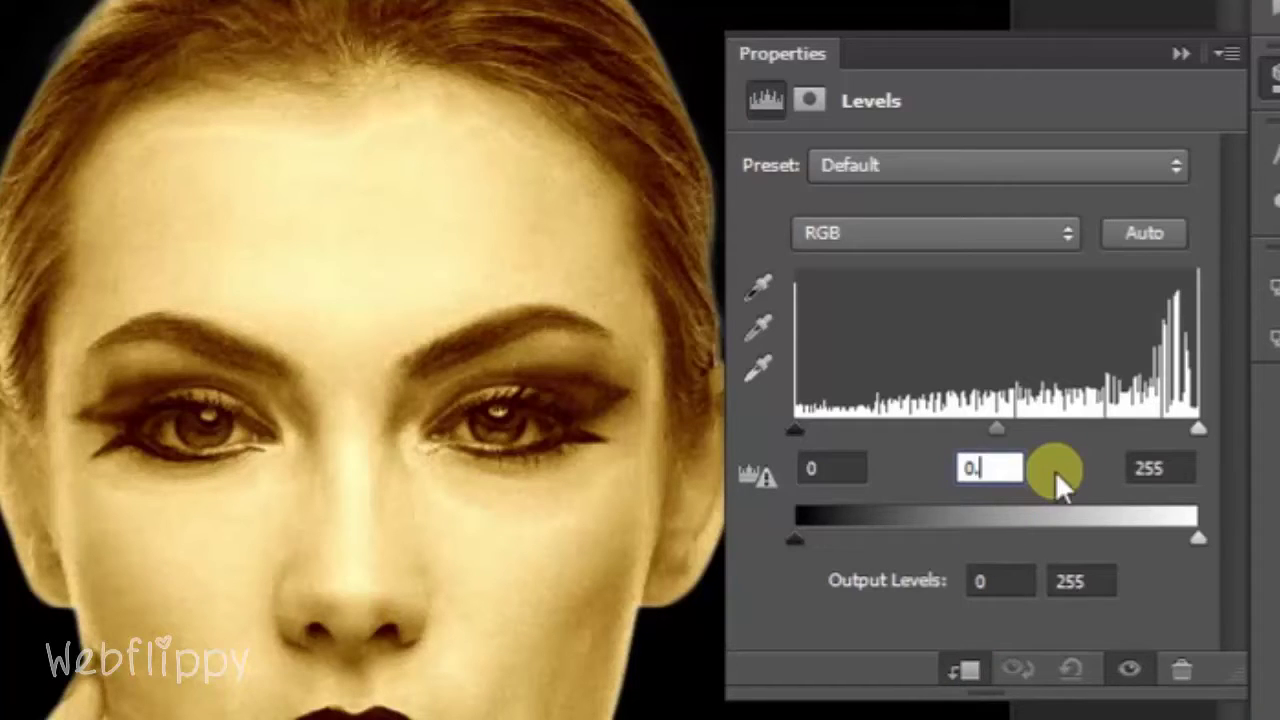
type("60")
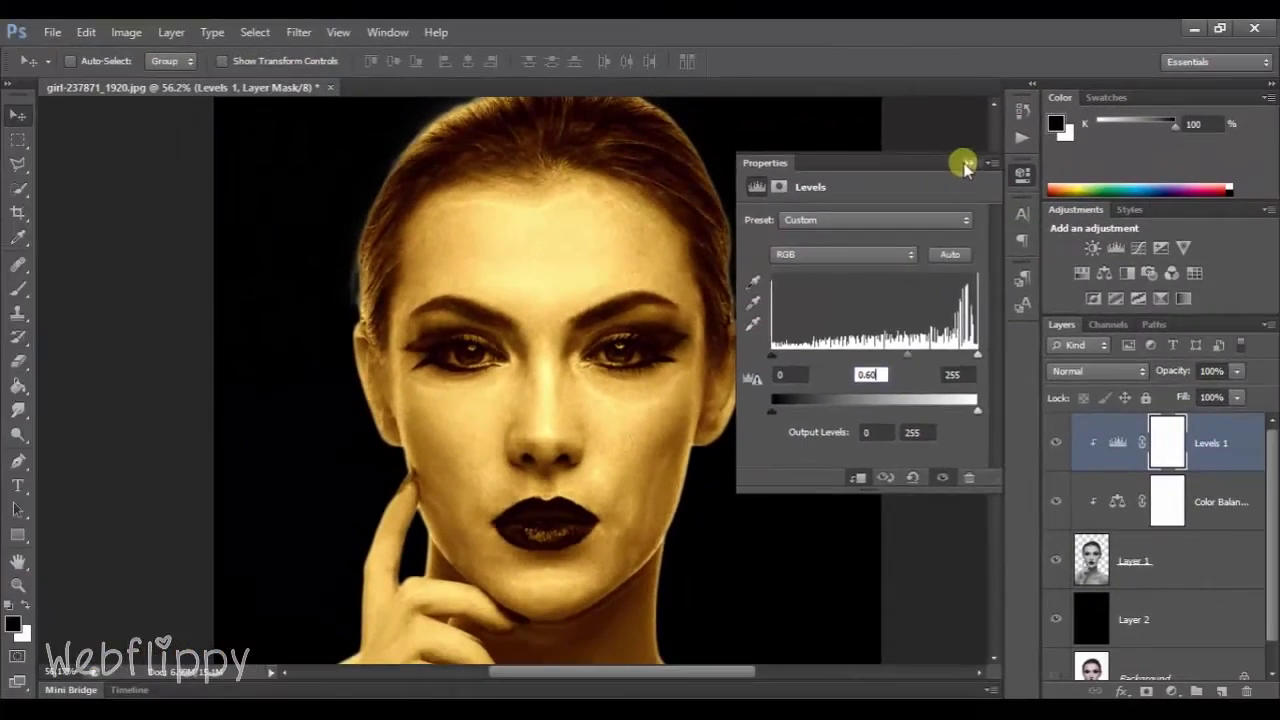
left_click(967, 163)
scroll(563, 349, "up", 1)
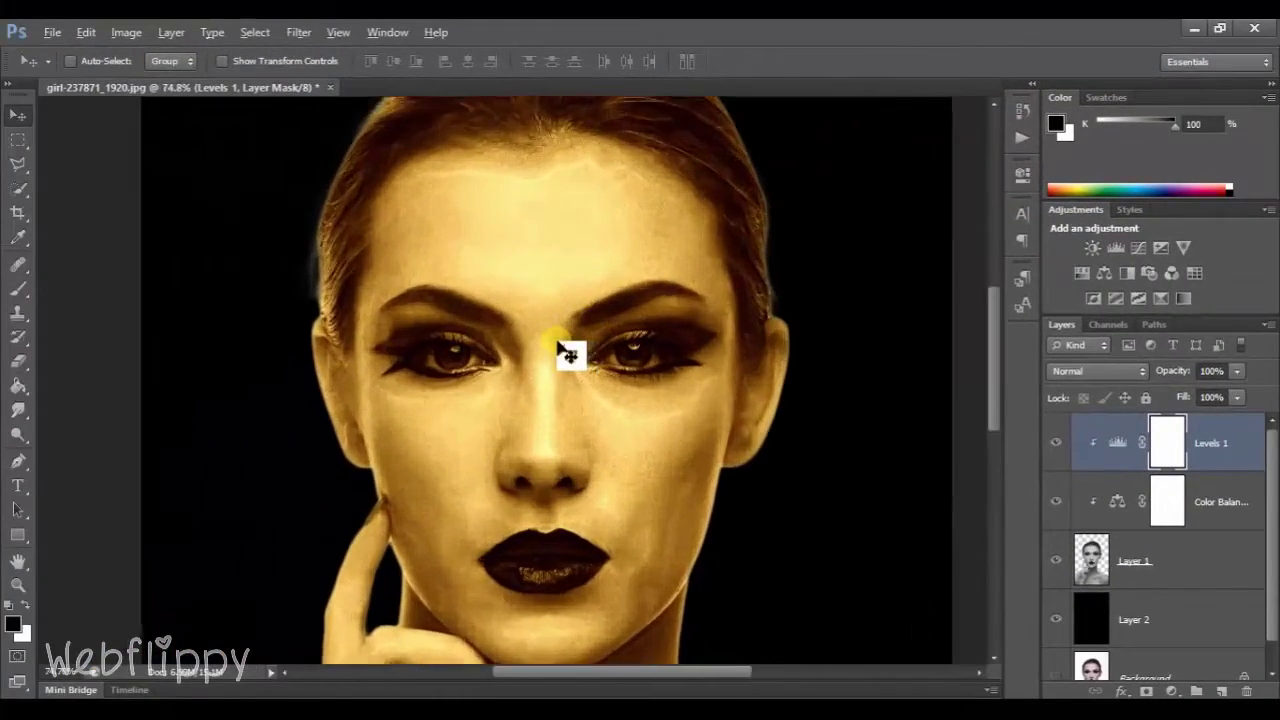
scroll(563, 349, "up", 1)
scroll(560, 348, "up", 1)
scroll(560, 348, "down", 1)
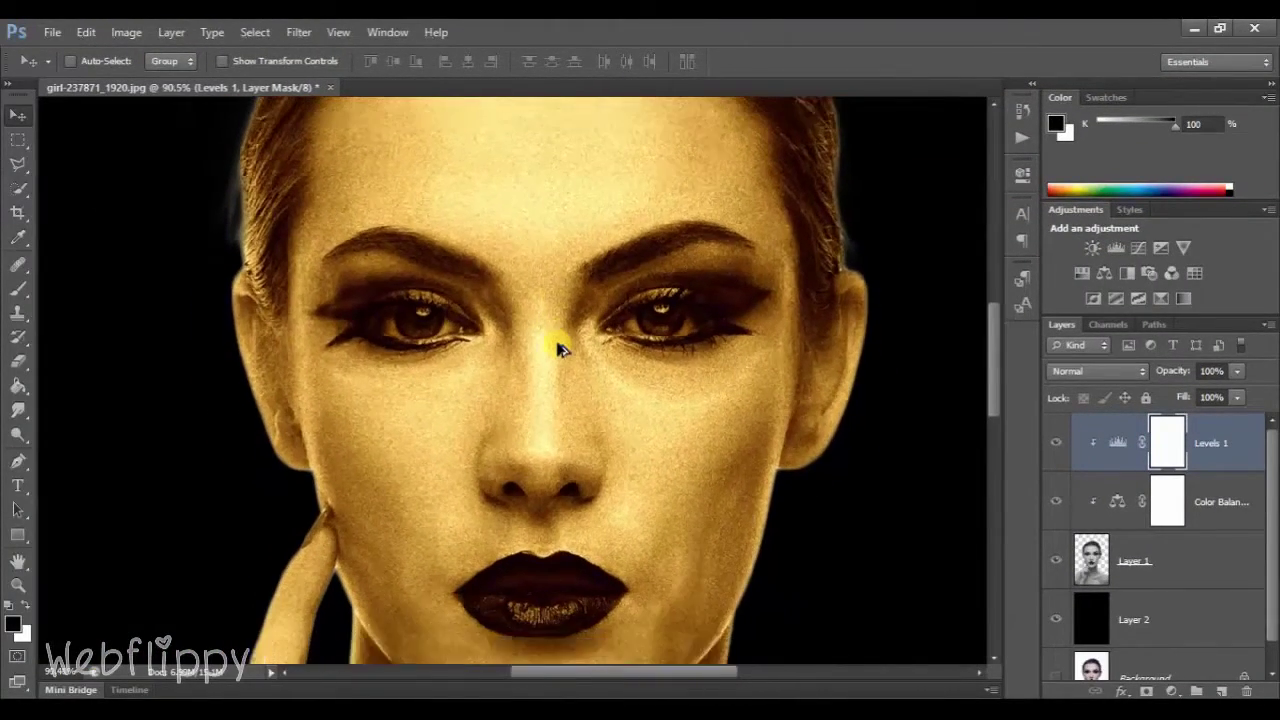
scroll(563, 352, "down", 2)
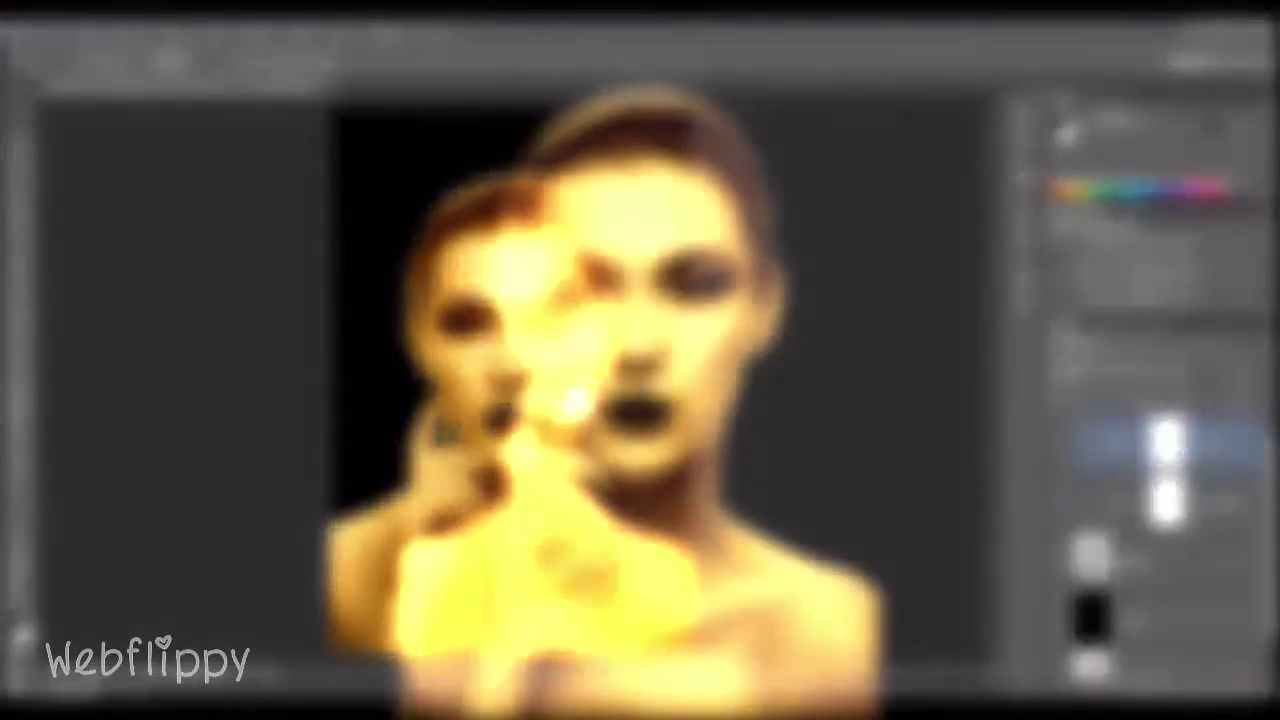